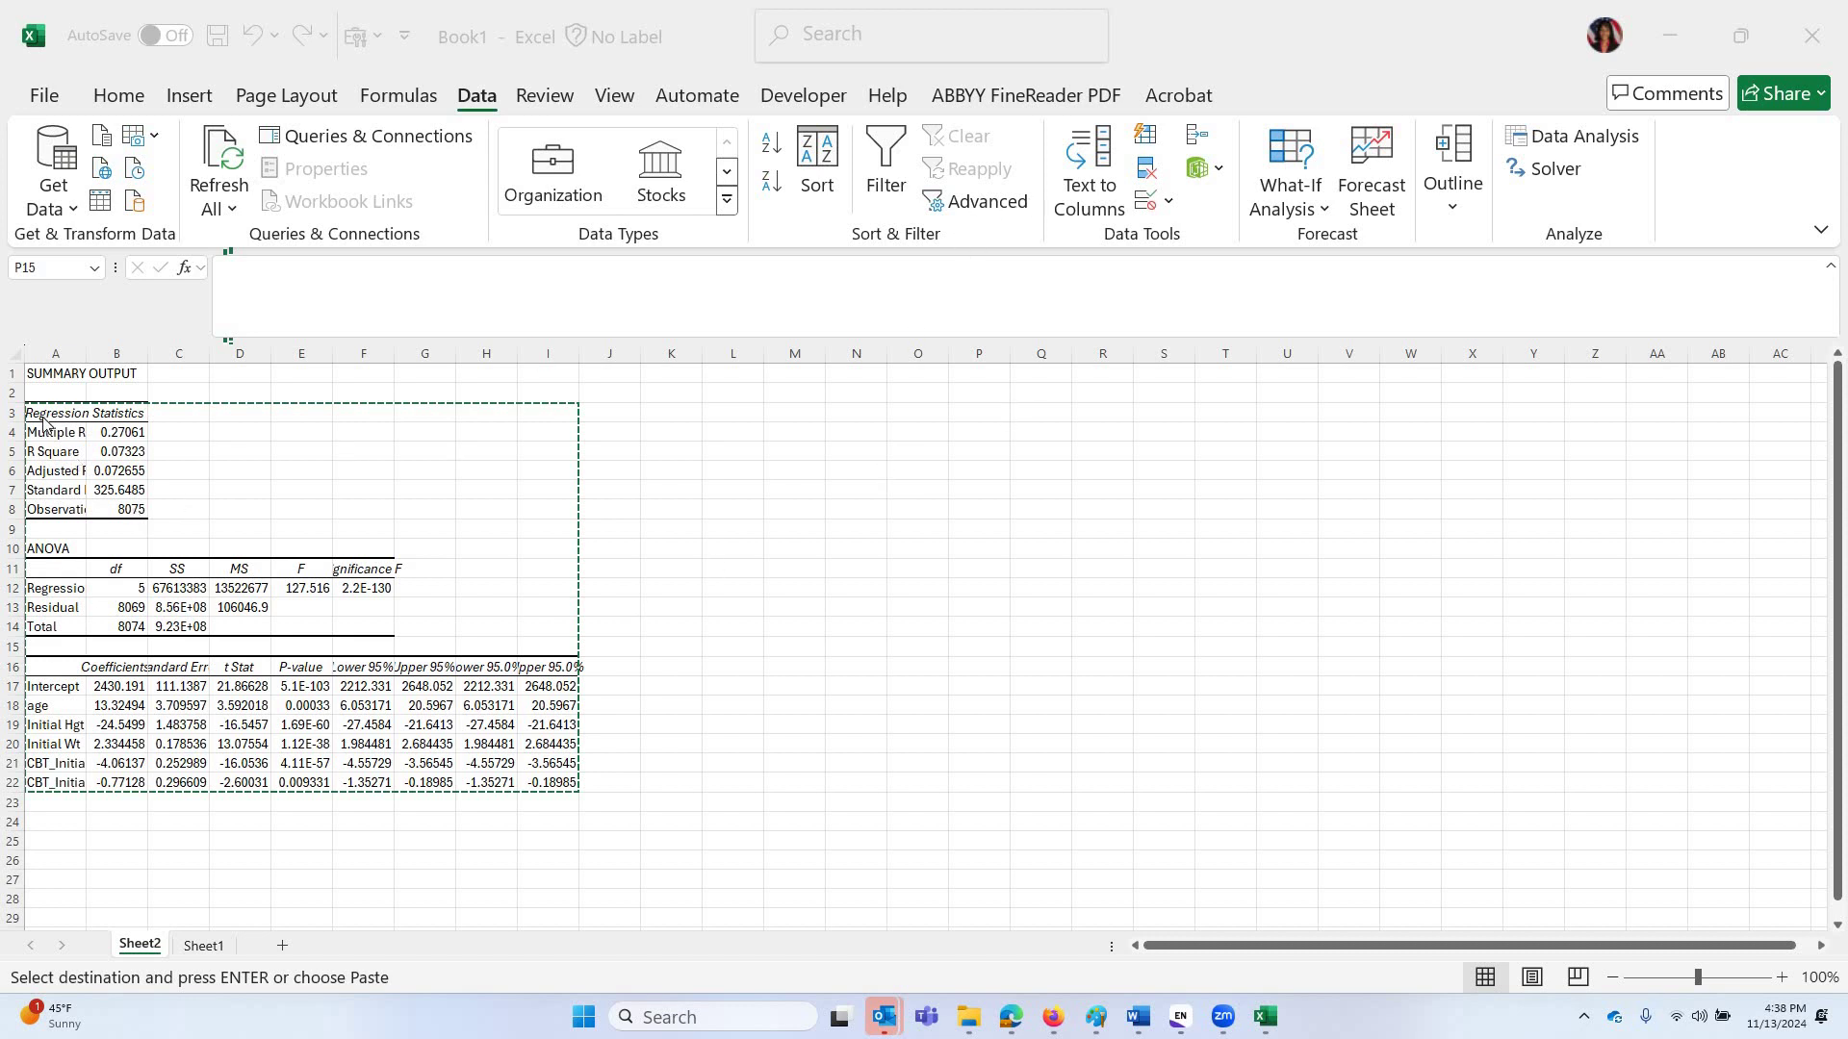
Select the regression output in A3:I22 and open the Home tab's Format dropdown in the Cells group.
mouse_move(32, 414)
mouse_down()
mouse_move(263, 588)
mouse_move(568, 759)
mouse_move(573, 779)
mouse_up()
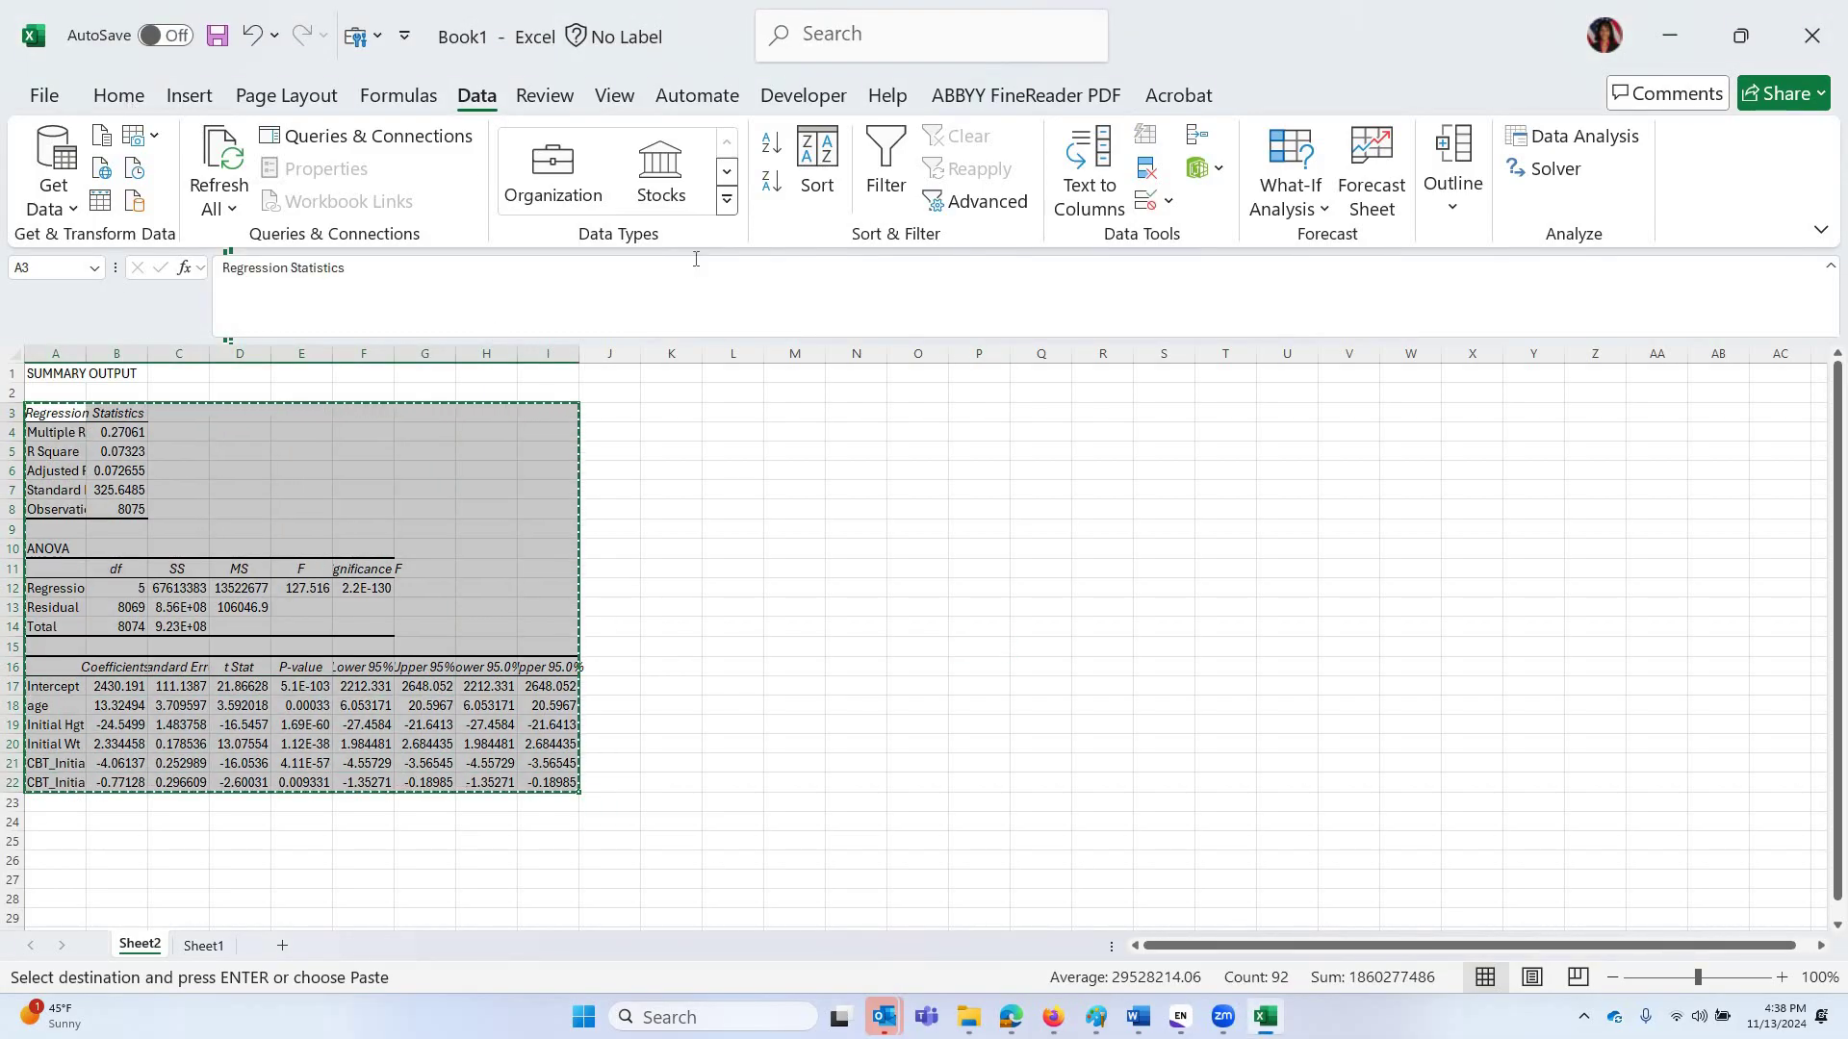
click(126, 103)
click(1160, 204)
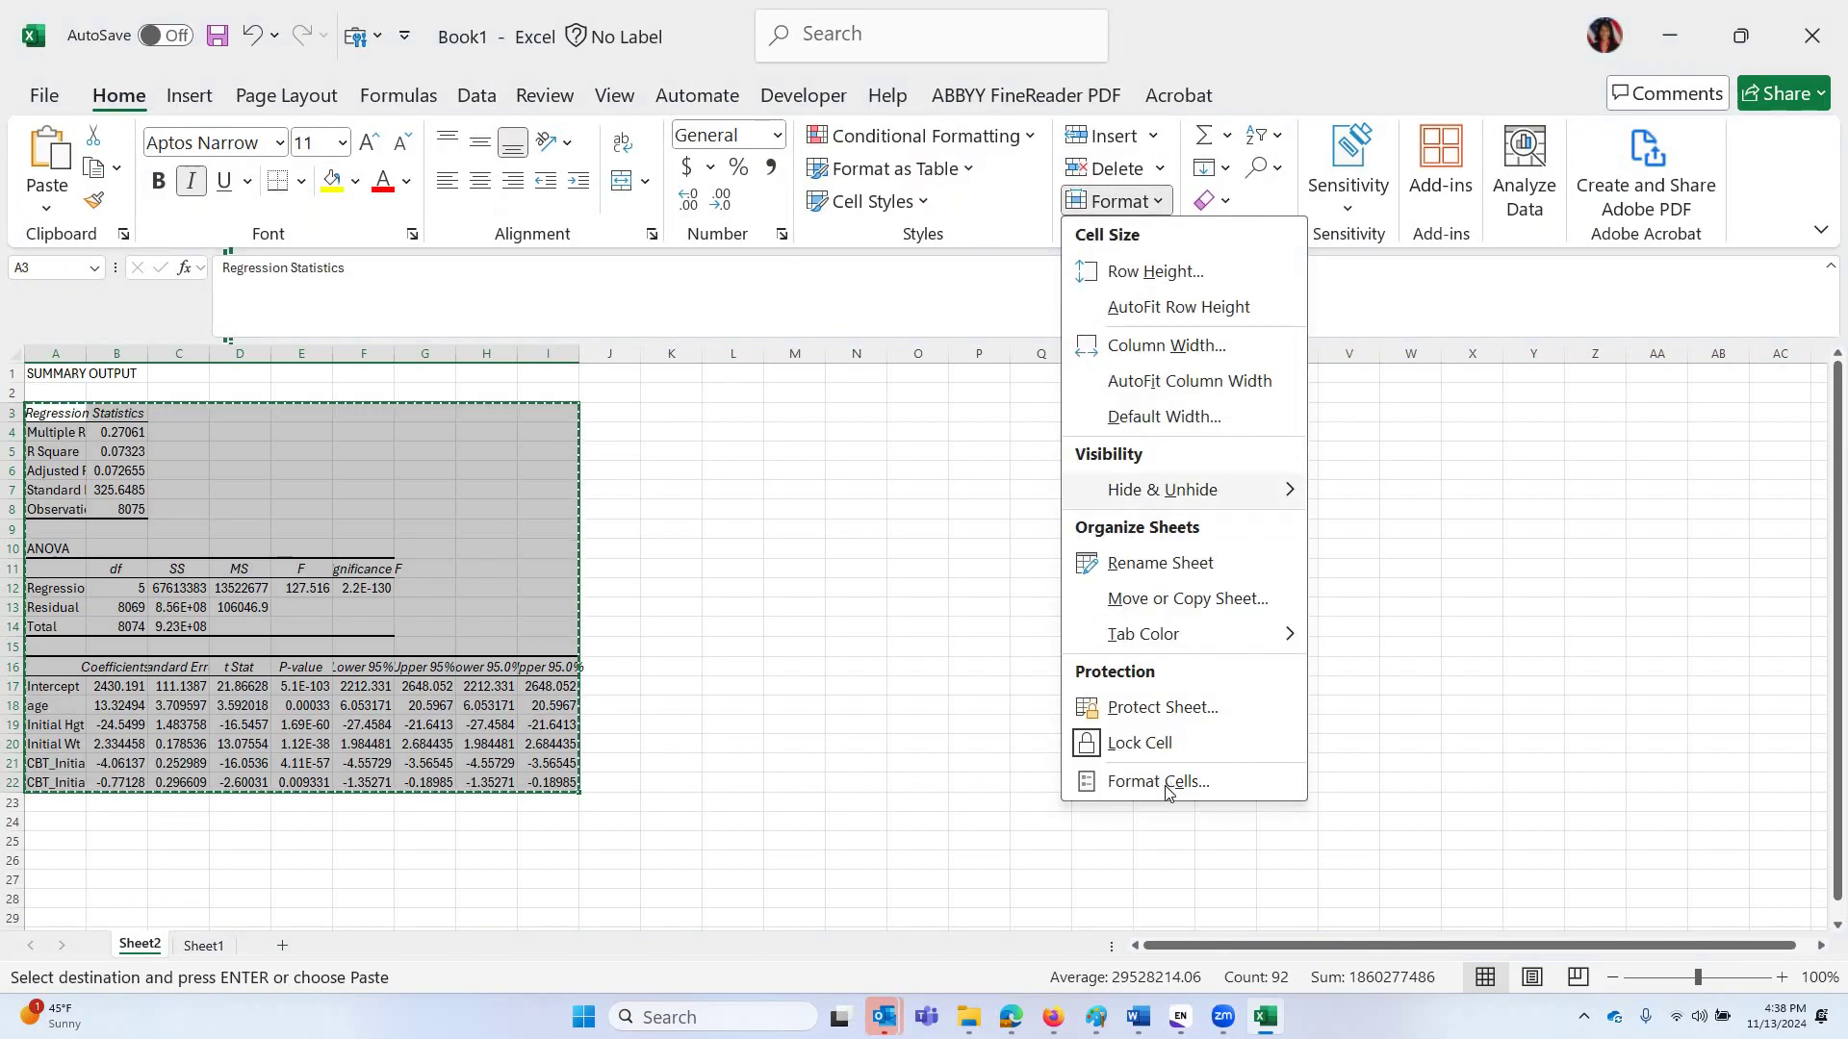
Format A3:I22 as Number with 3 decimal places, then copy the range.
click(1158, 782)
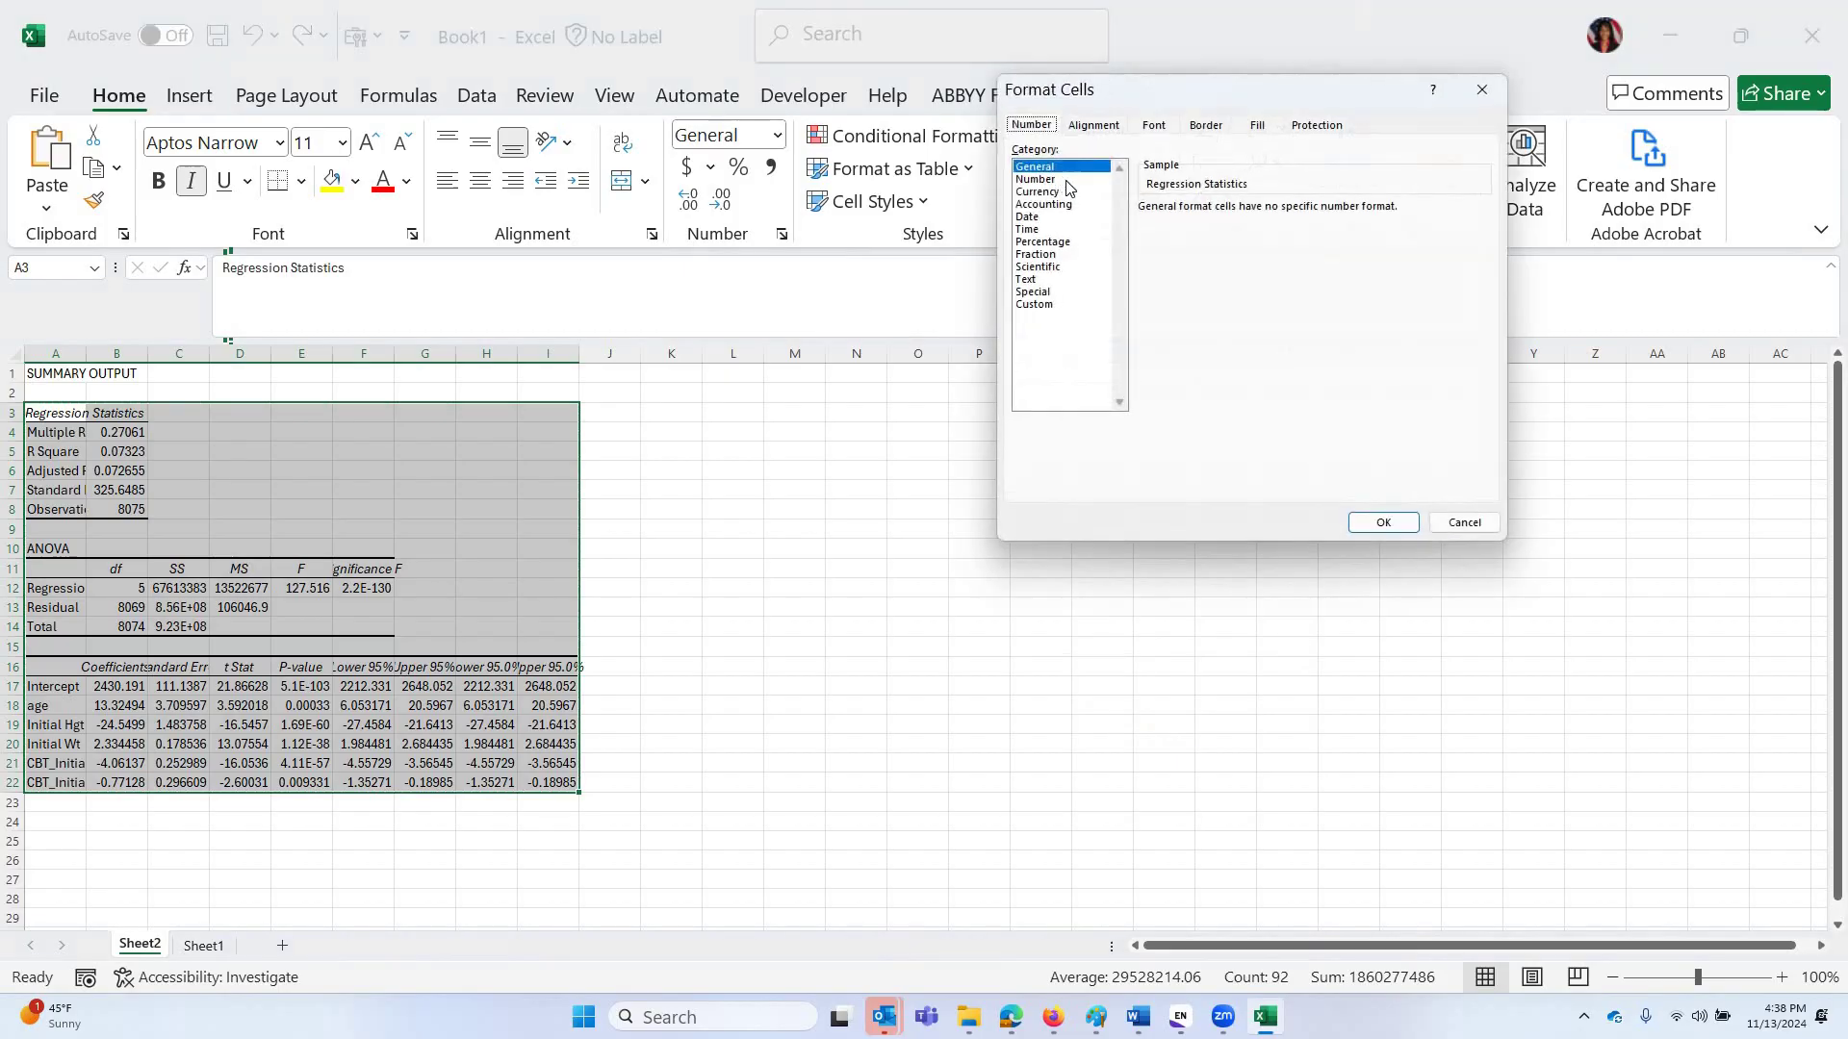
key(Down)
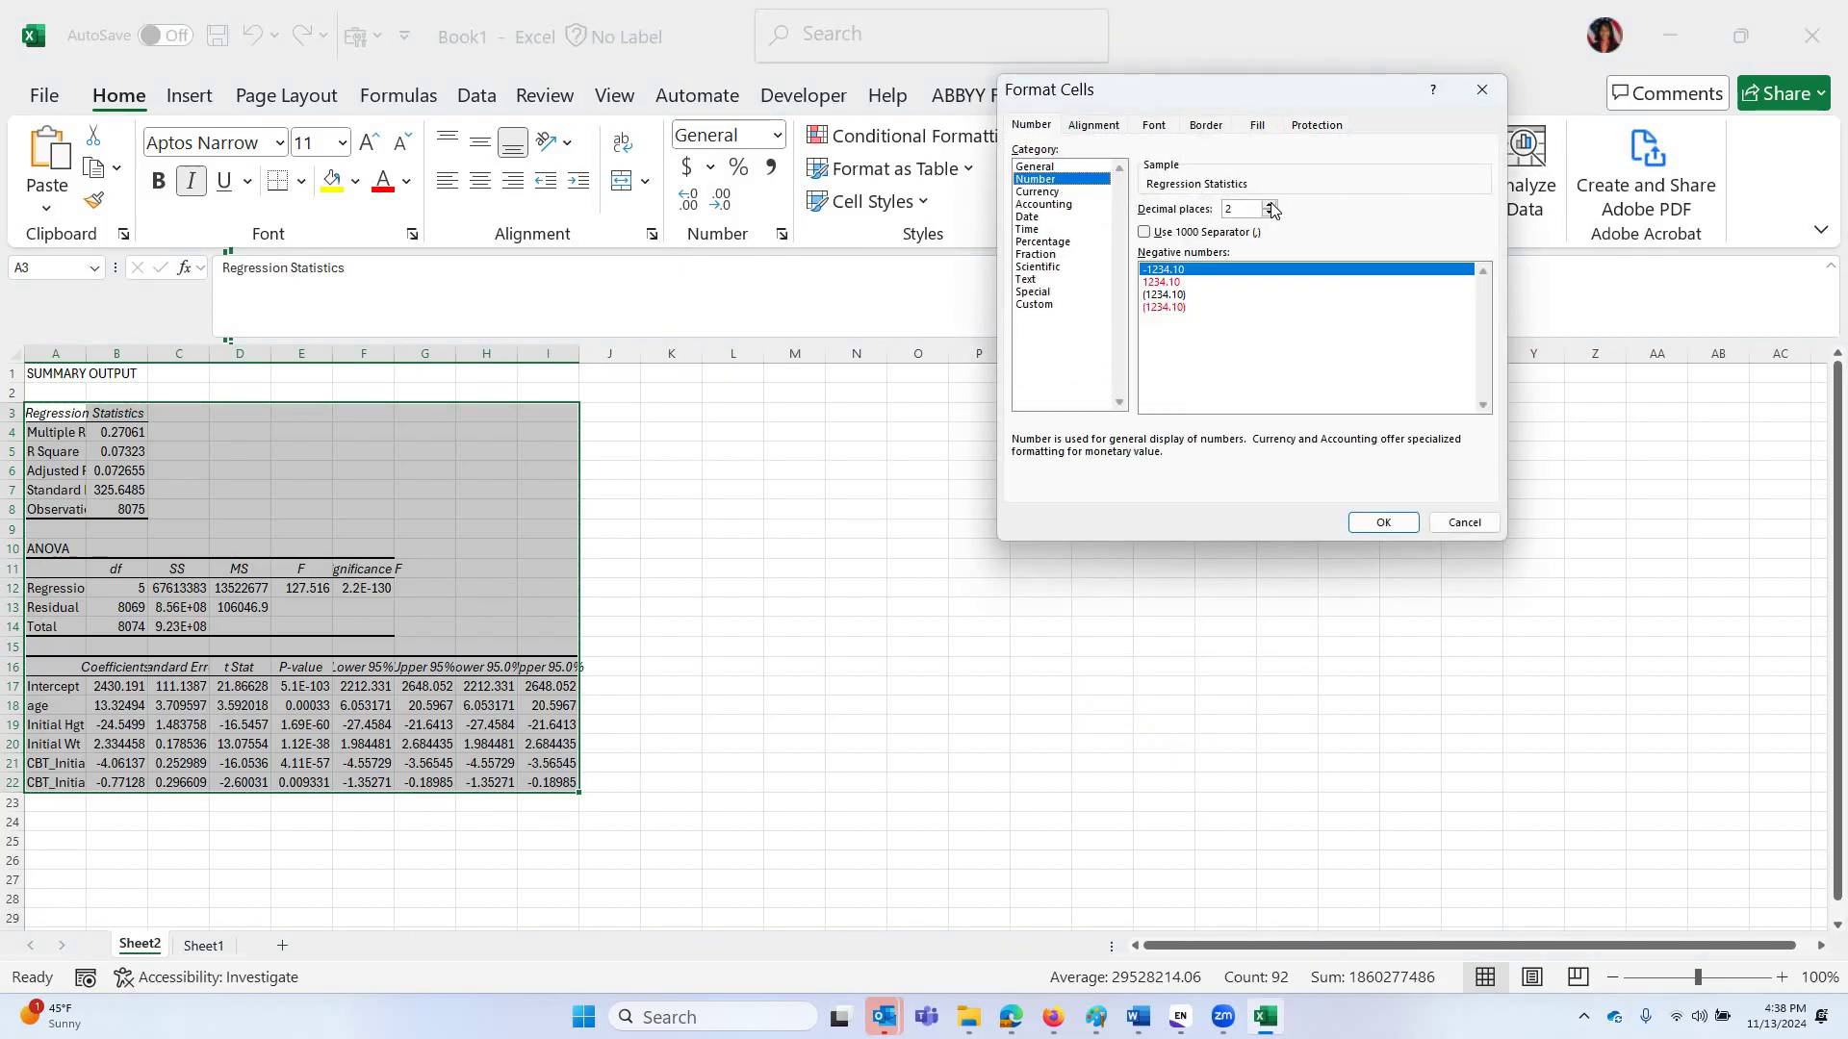
click(1271, 205)
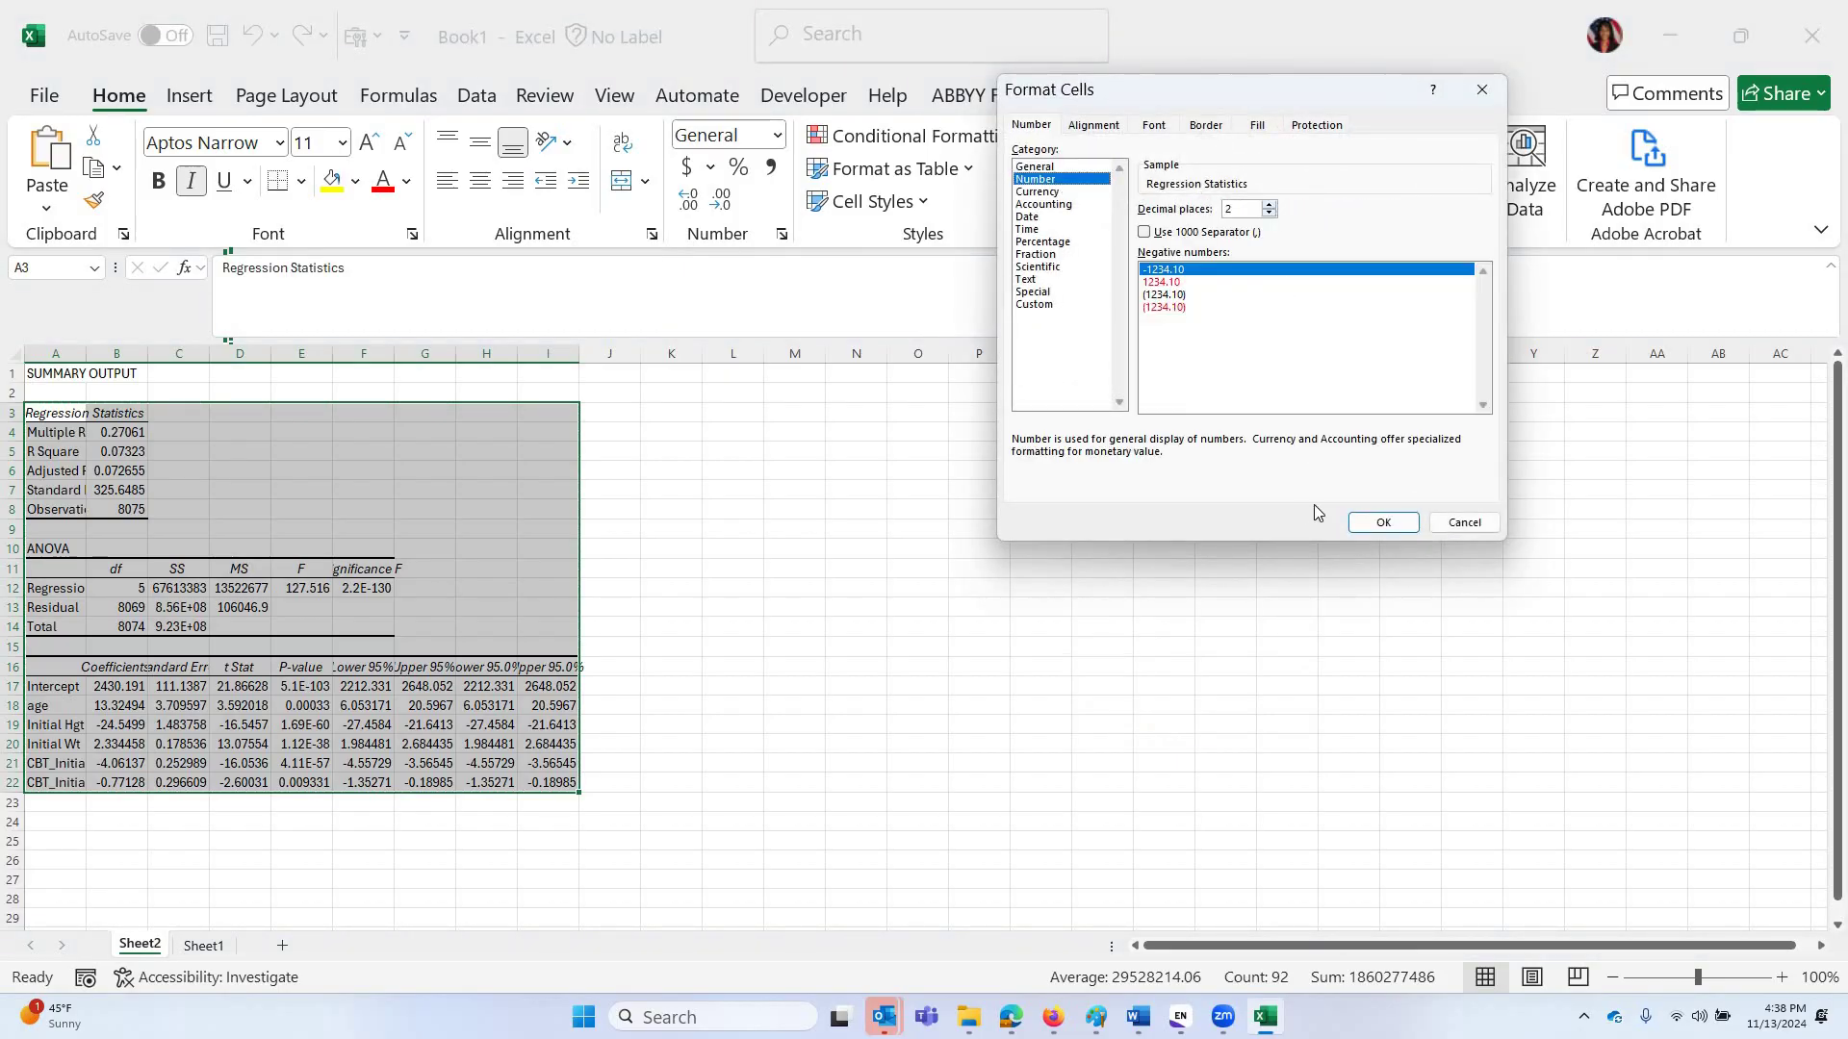
click(1383, 520)
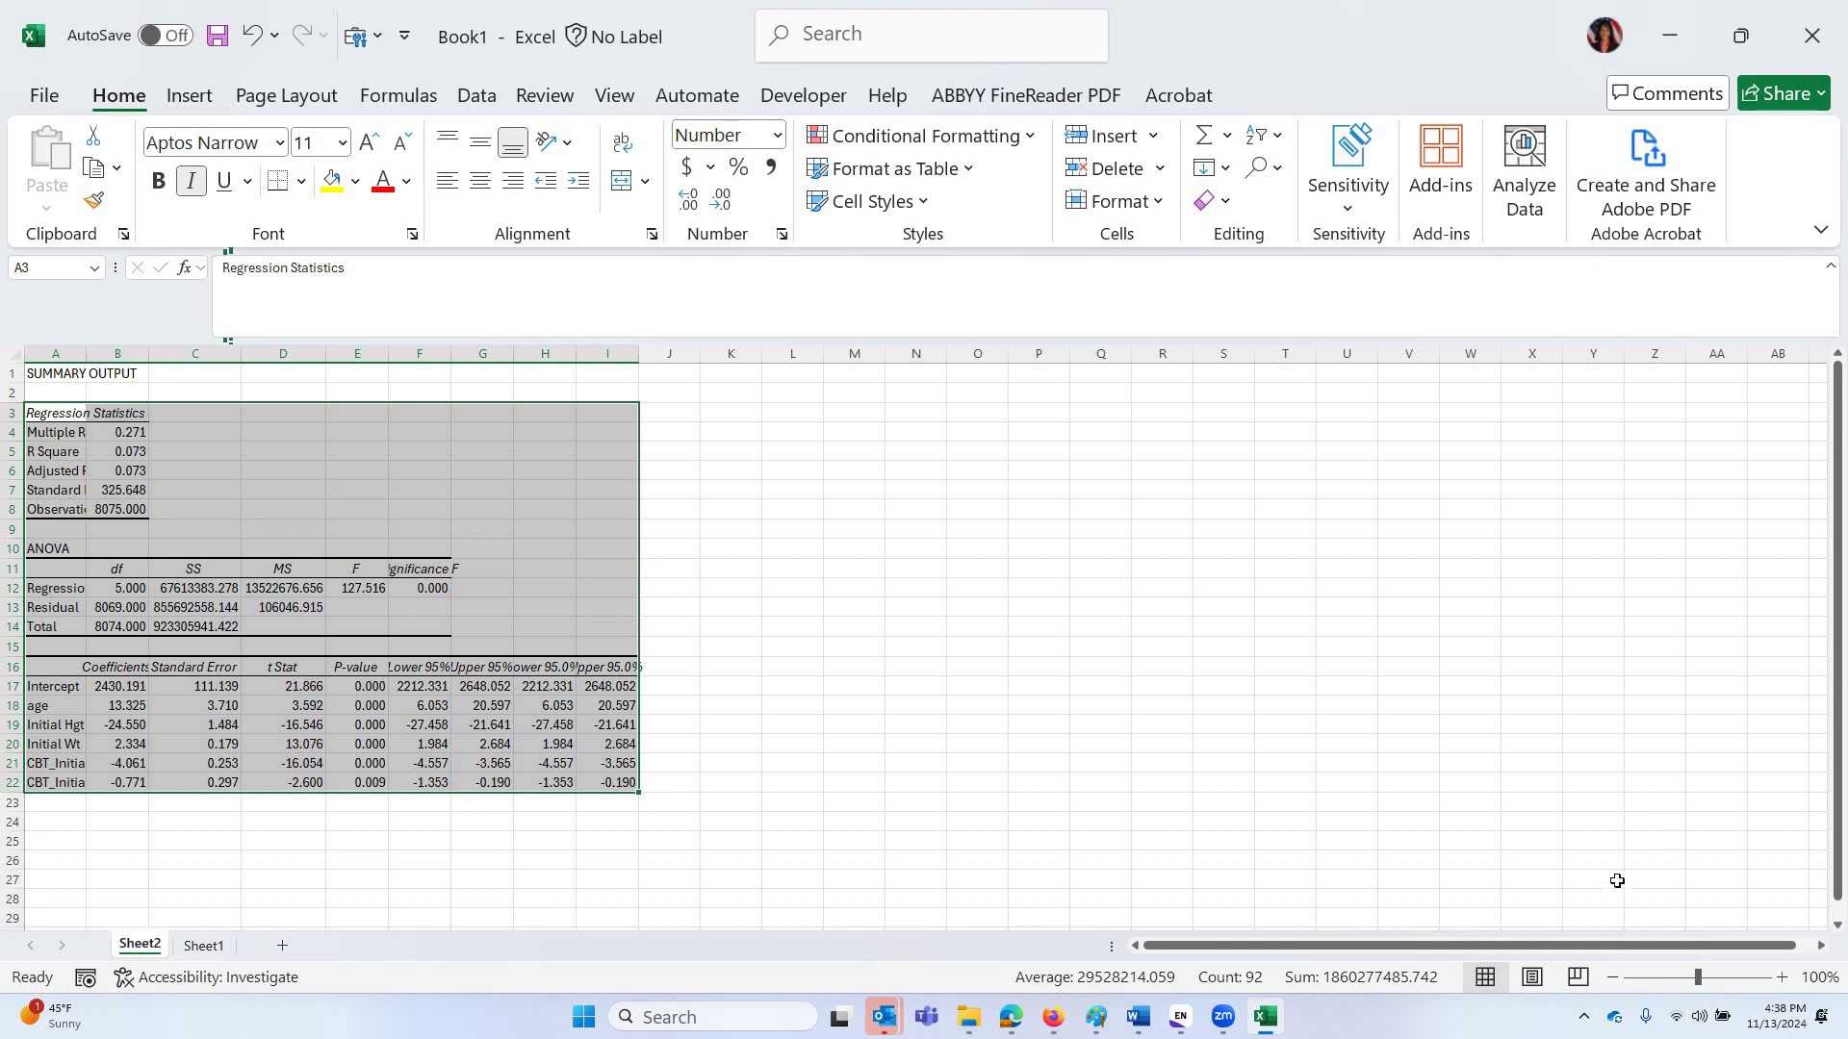
key(ctrl+c)
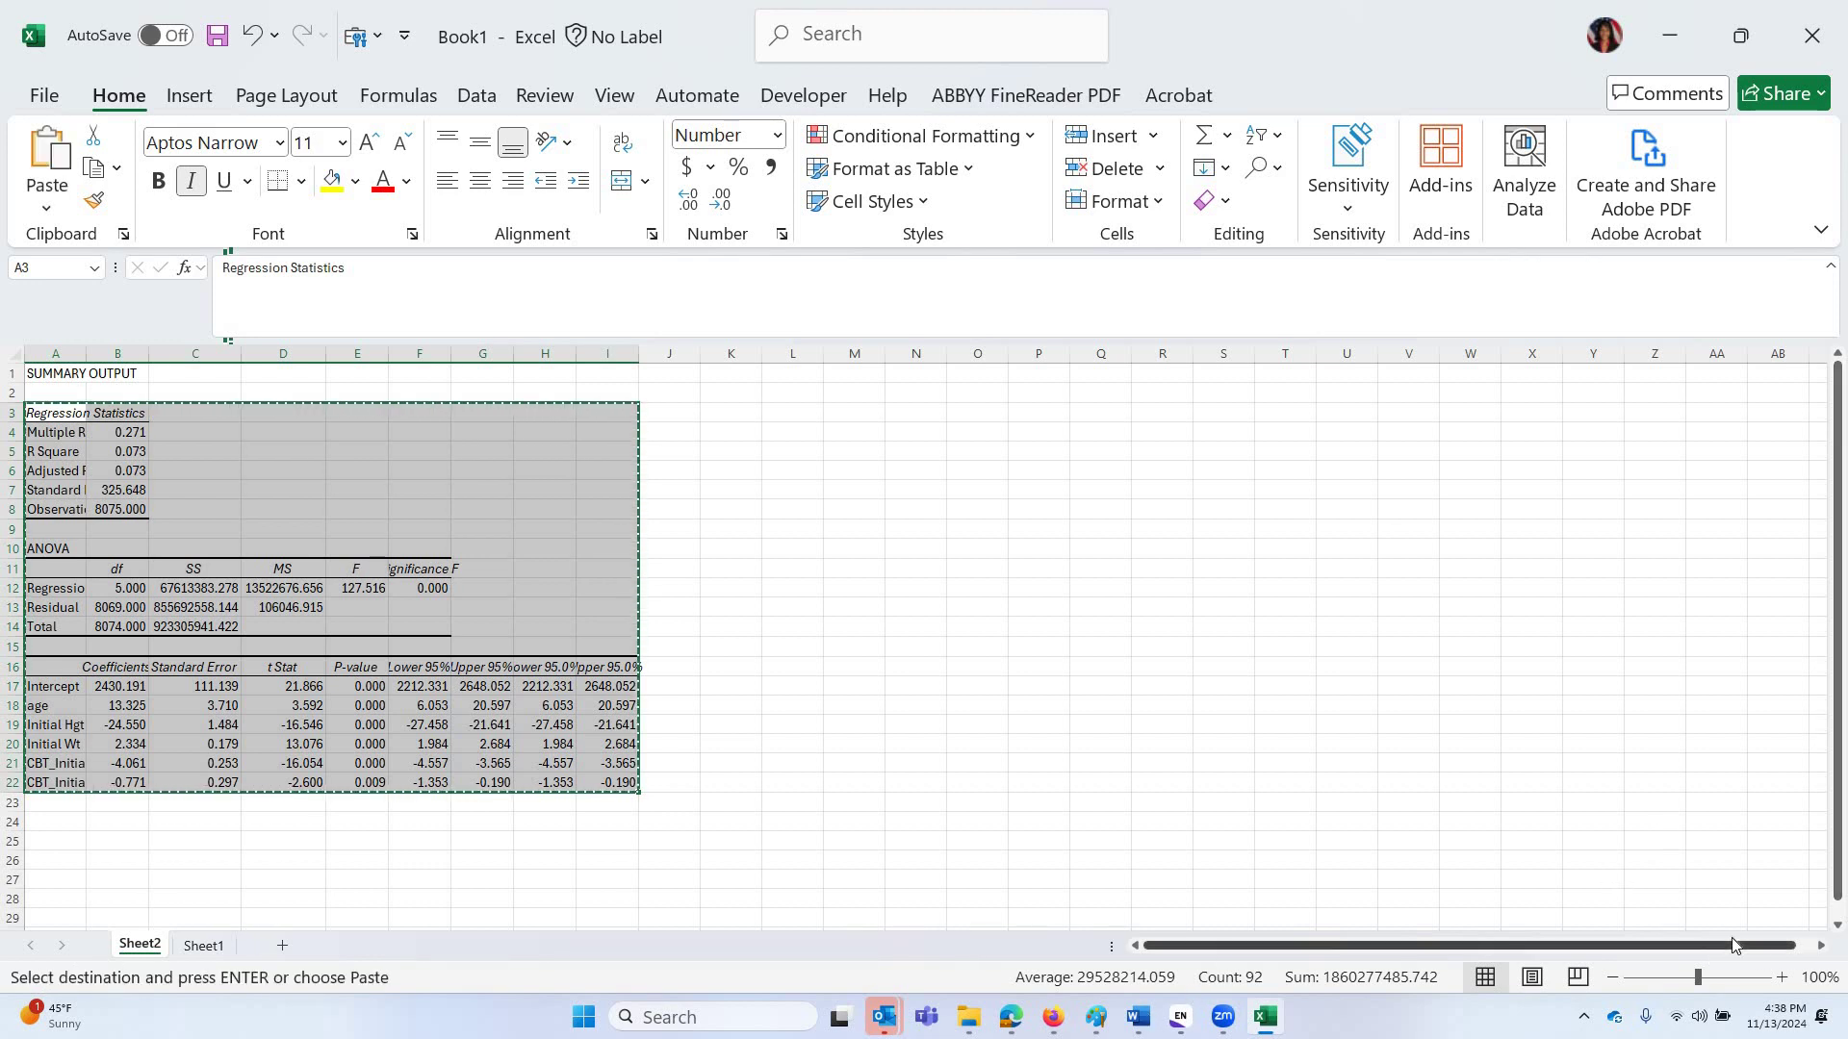
Paste the three-decimal regression table into Word's Document5 and shift it left so all columns fit.
click(1139, 1018)
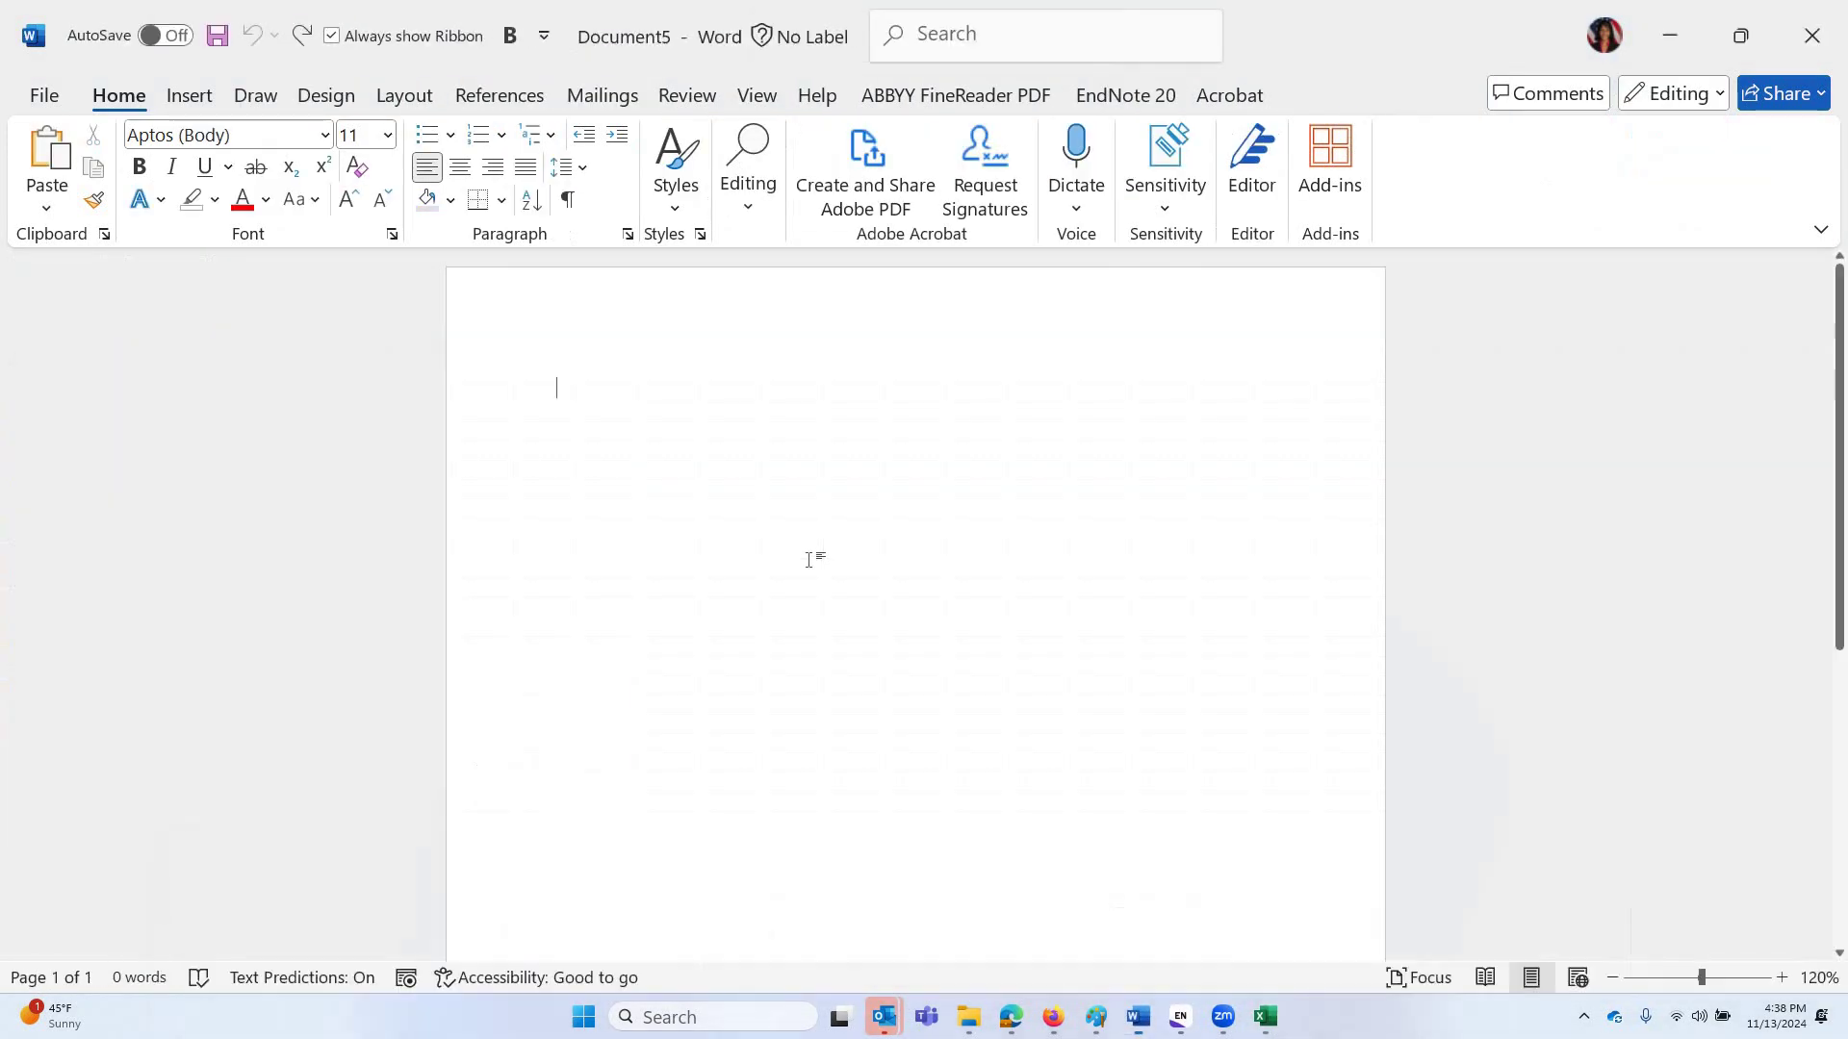
key(Return)
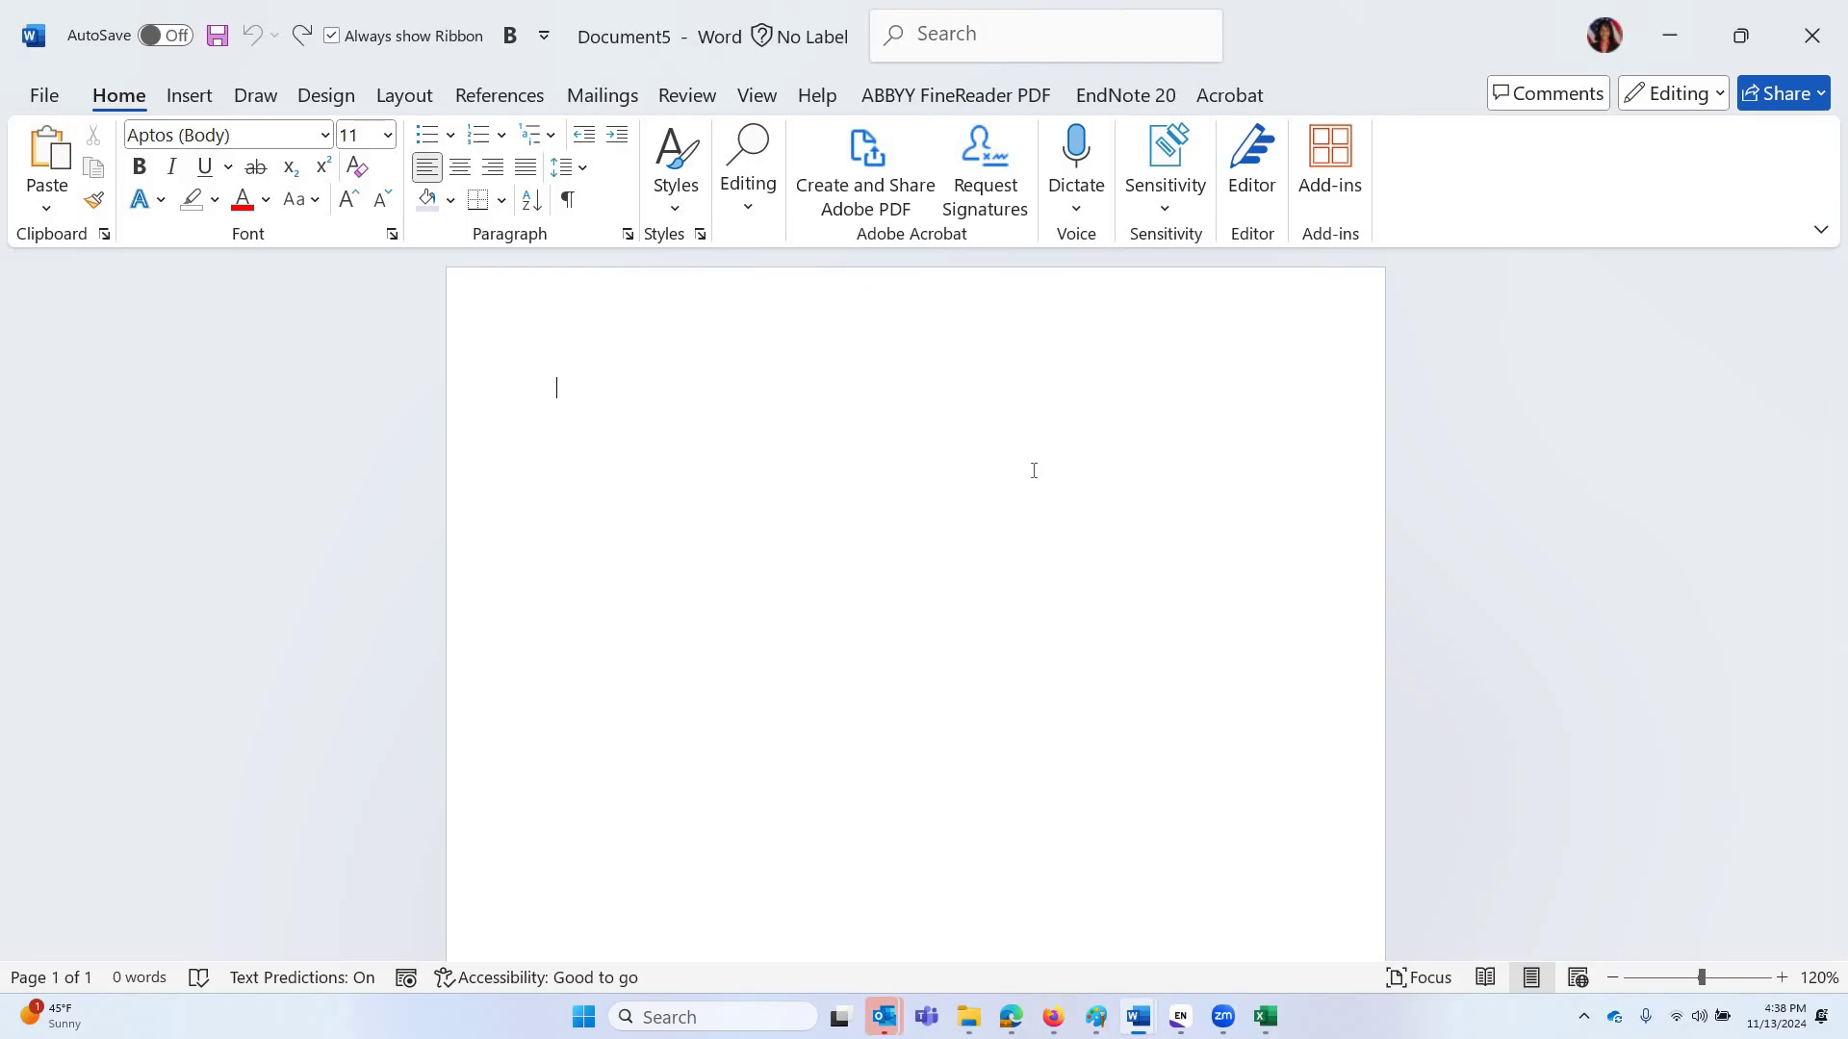
key(ctrl+v)
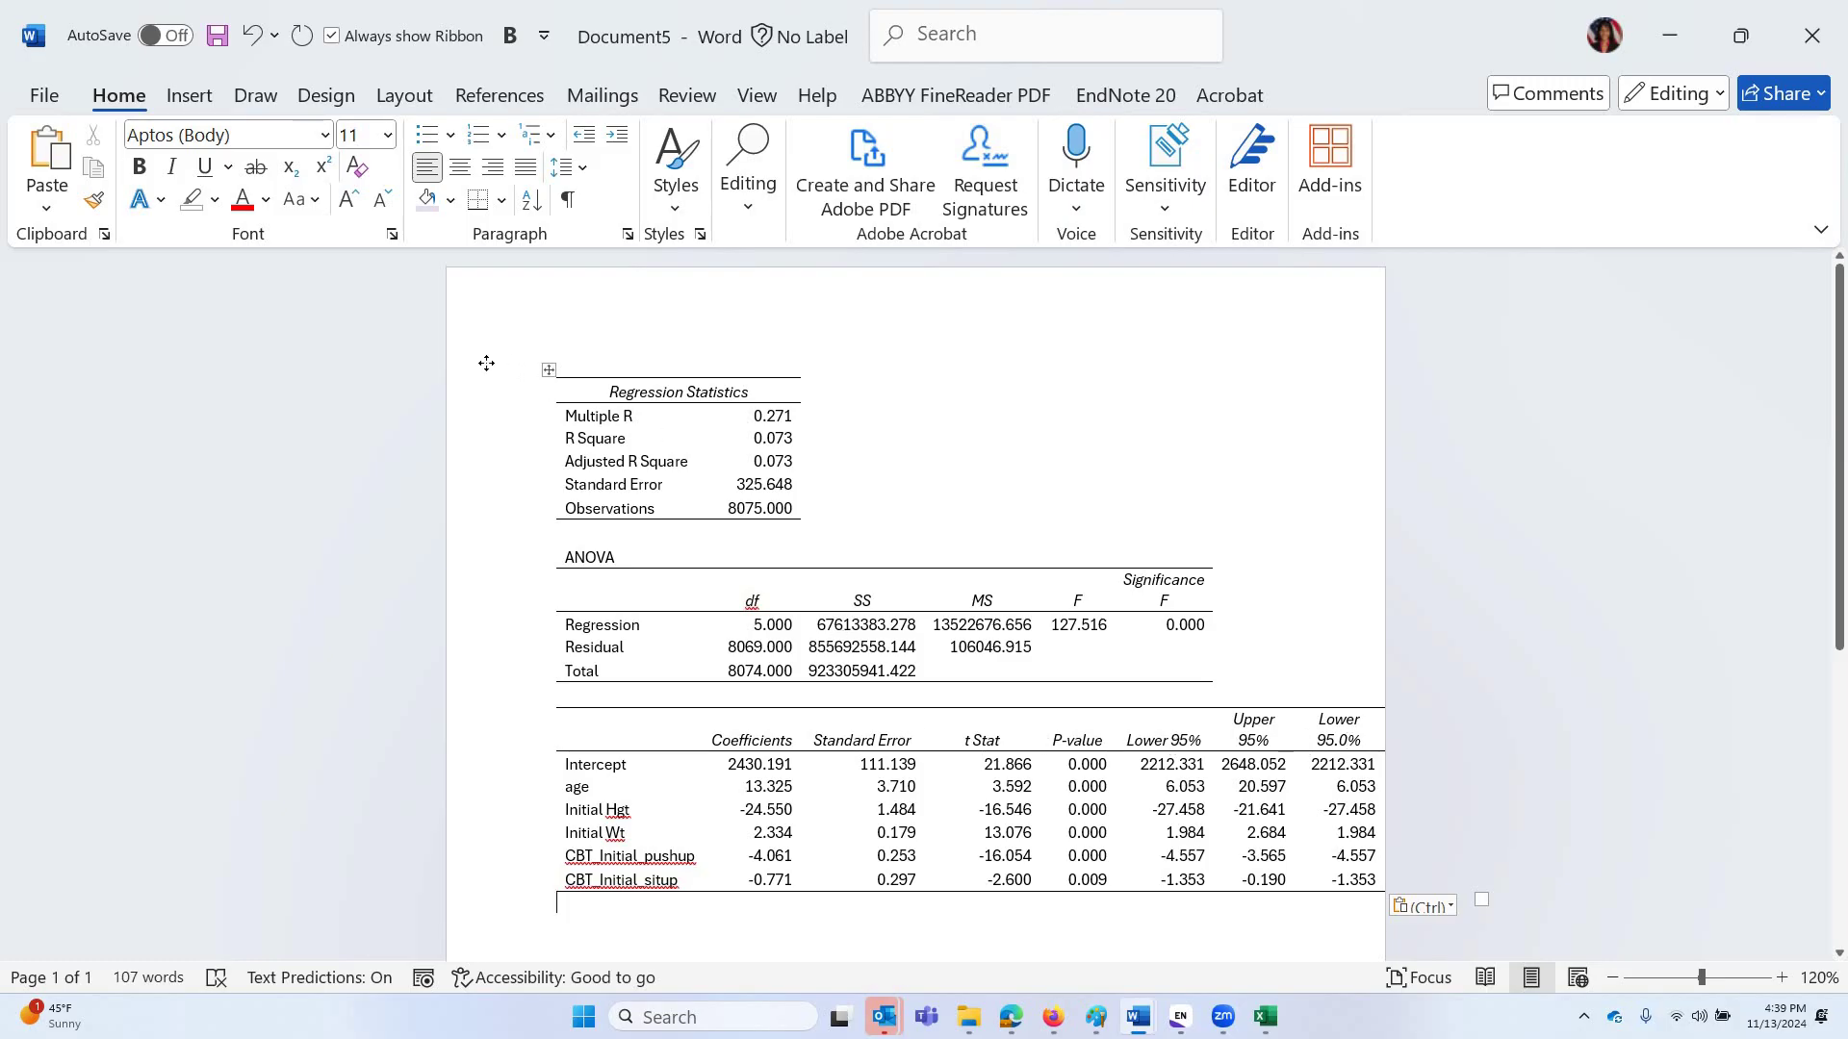
drag(475, 361, 460, 358)
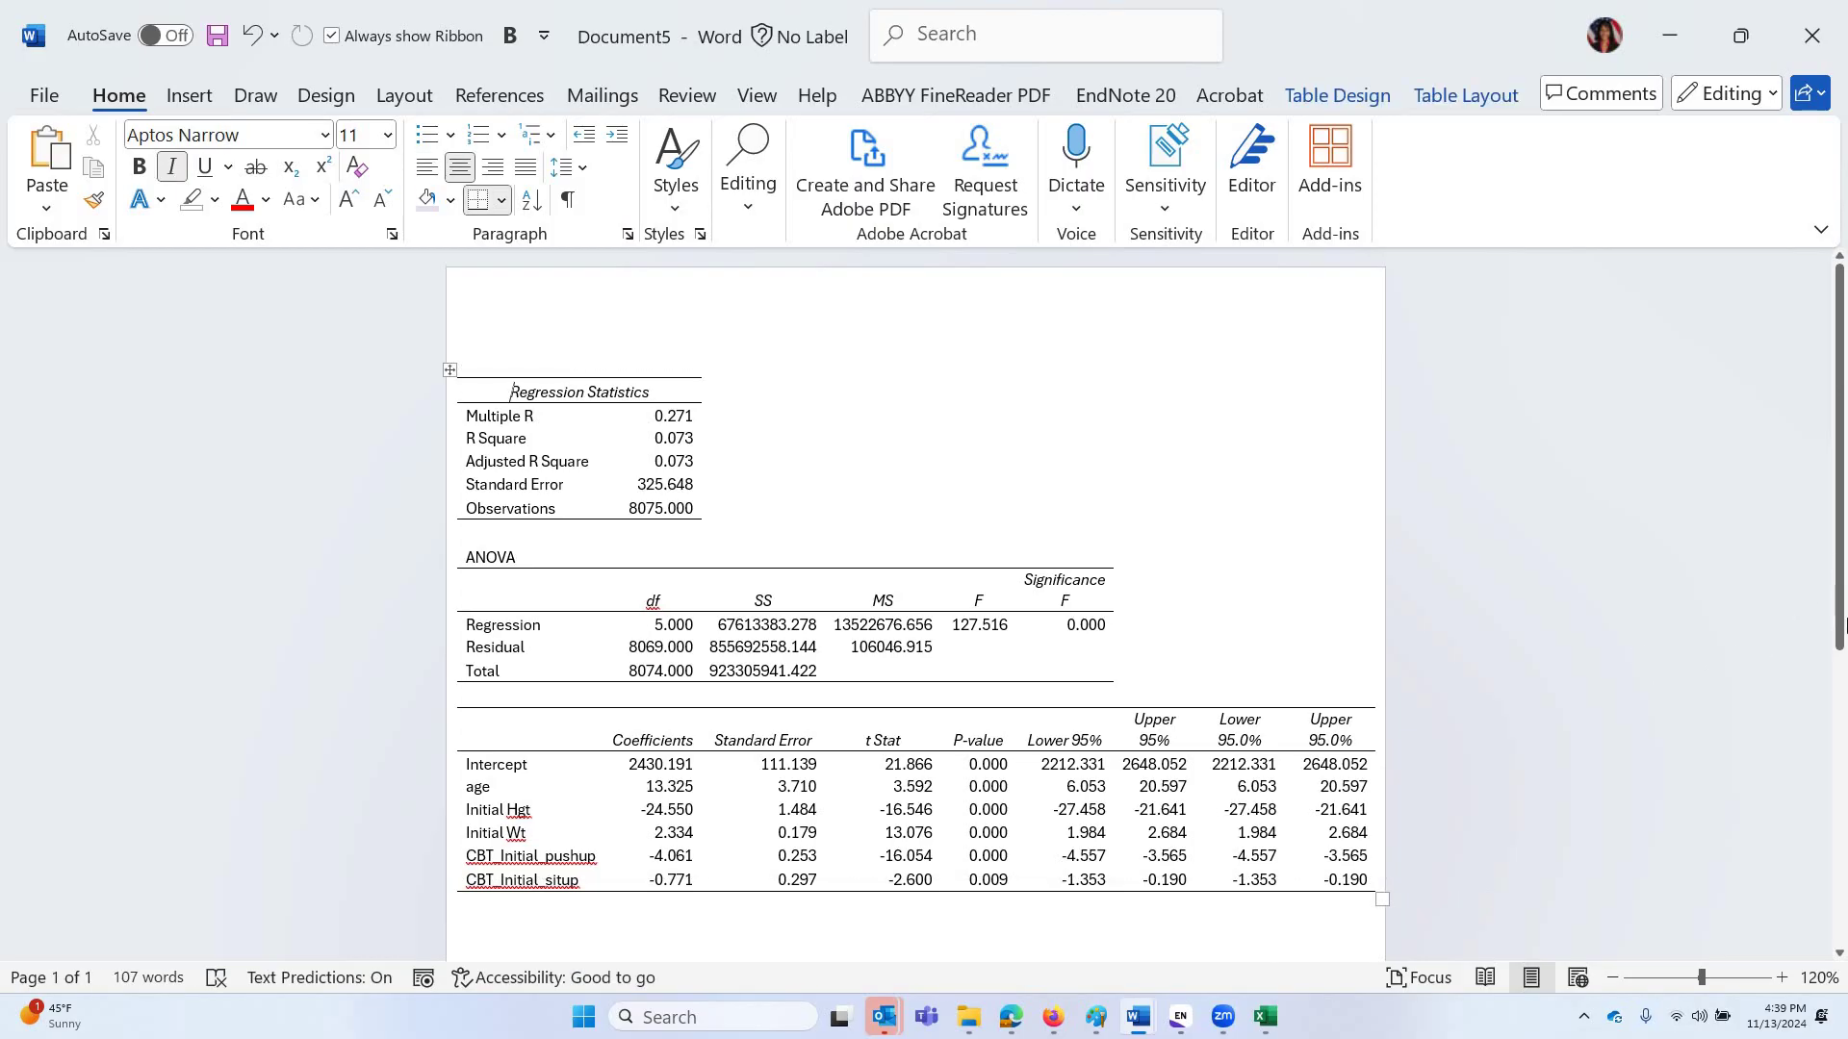
scroll(690, 698, down, 3)
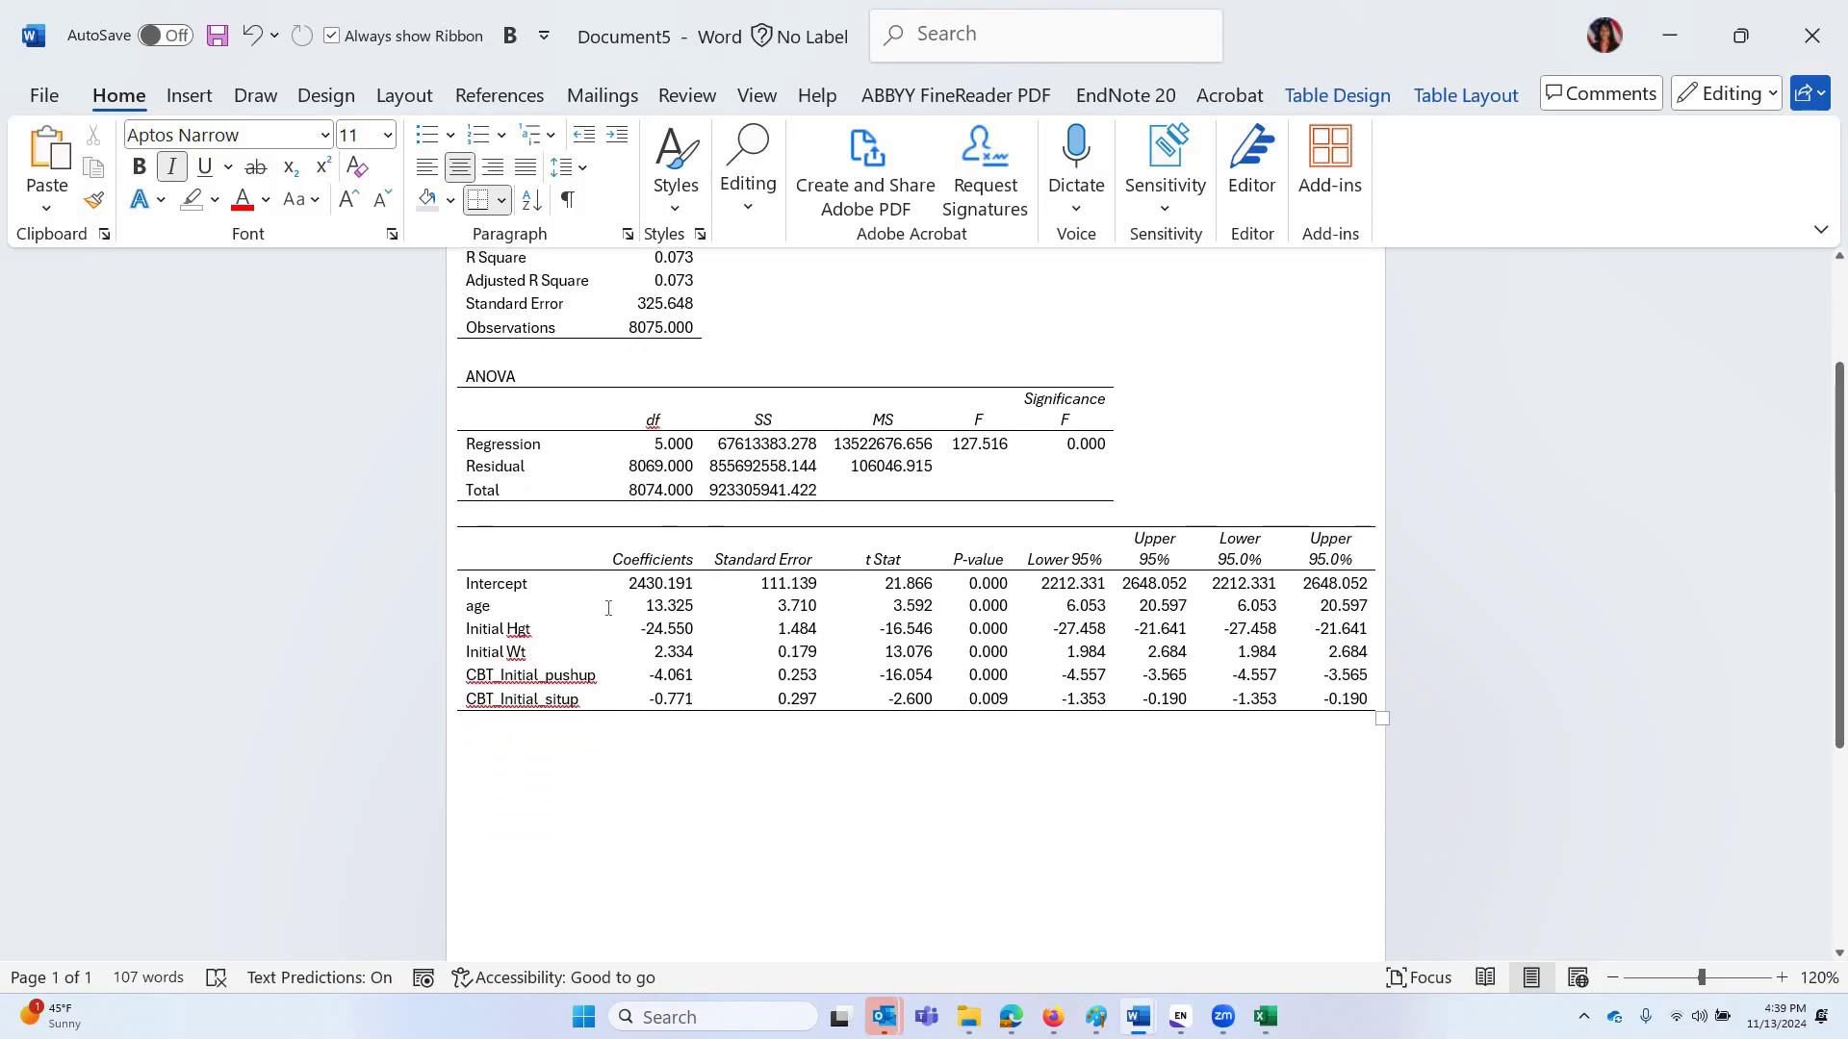
drag(611, 563, 664, 699)
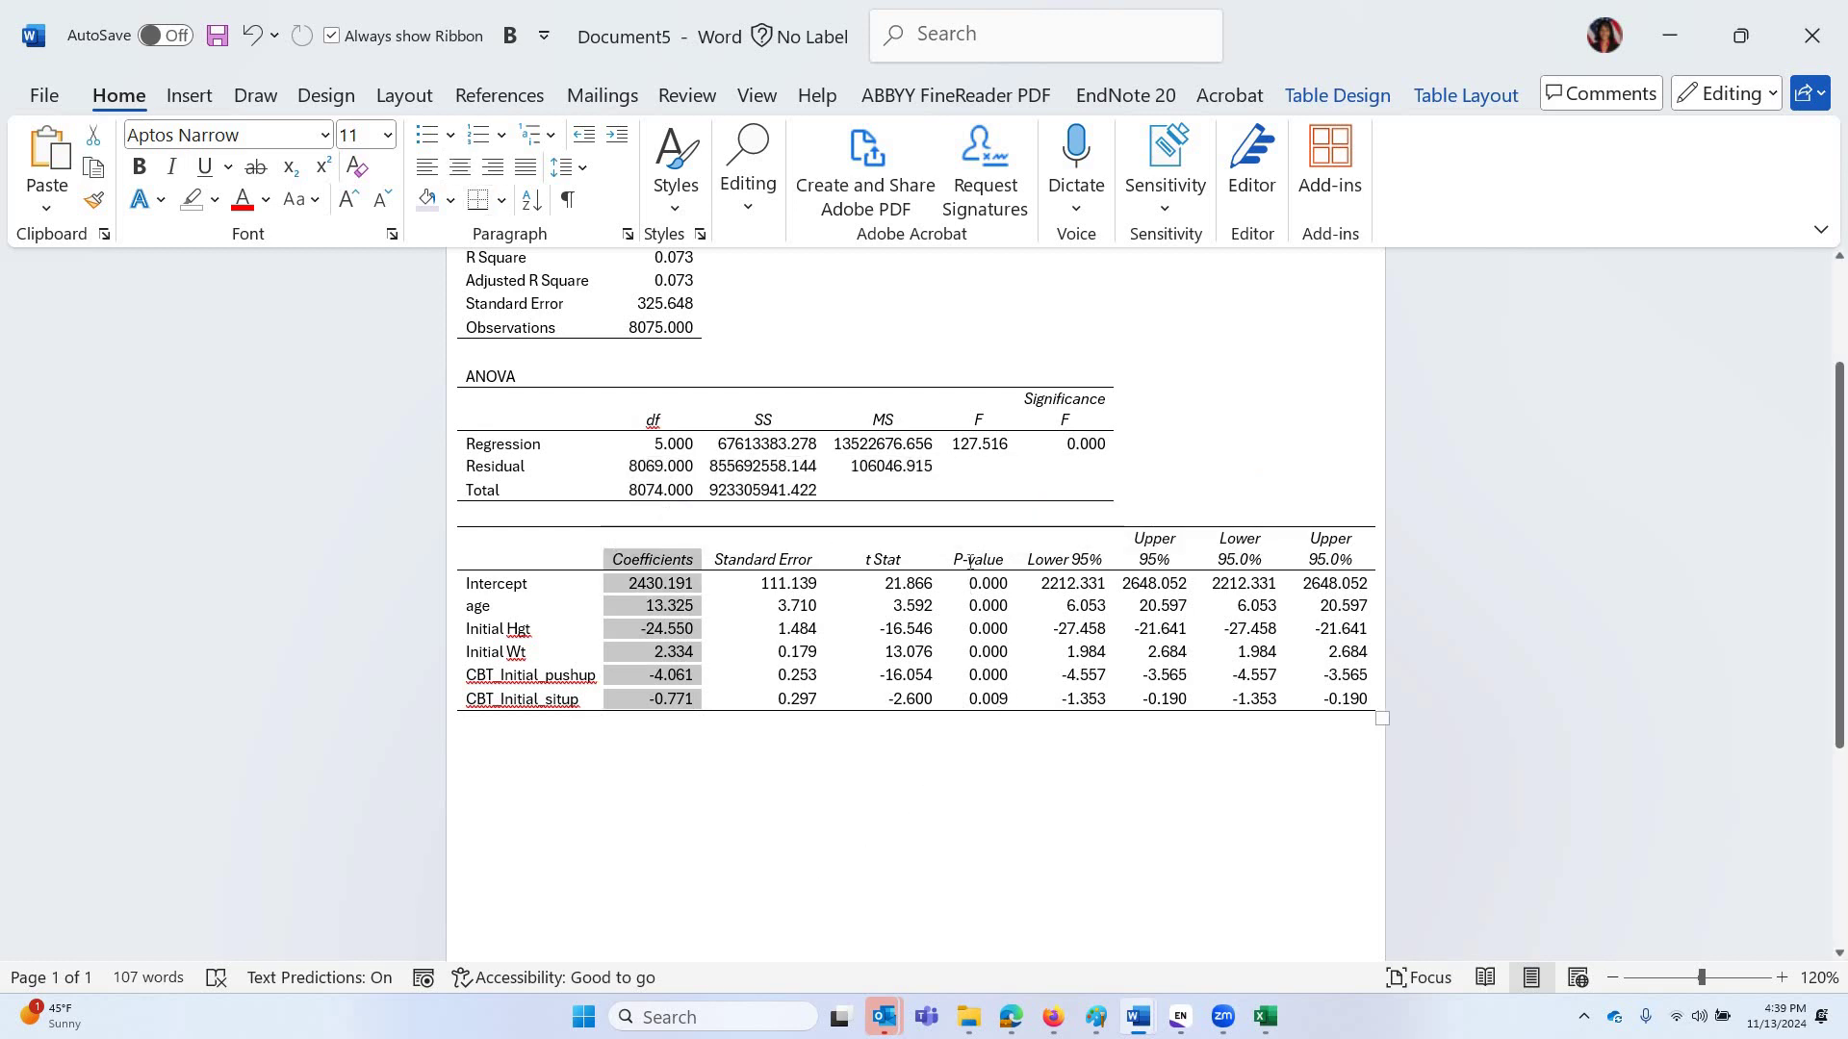
drag(974, 605, 986, 698)
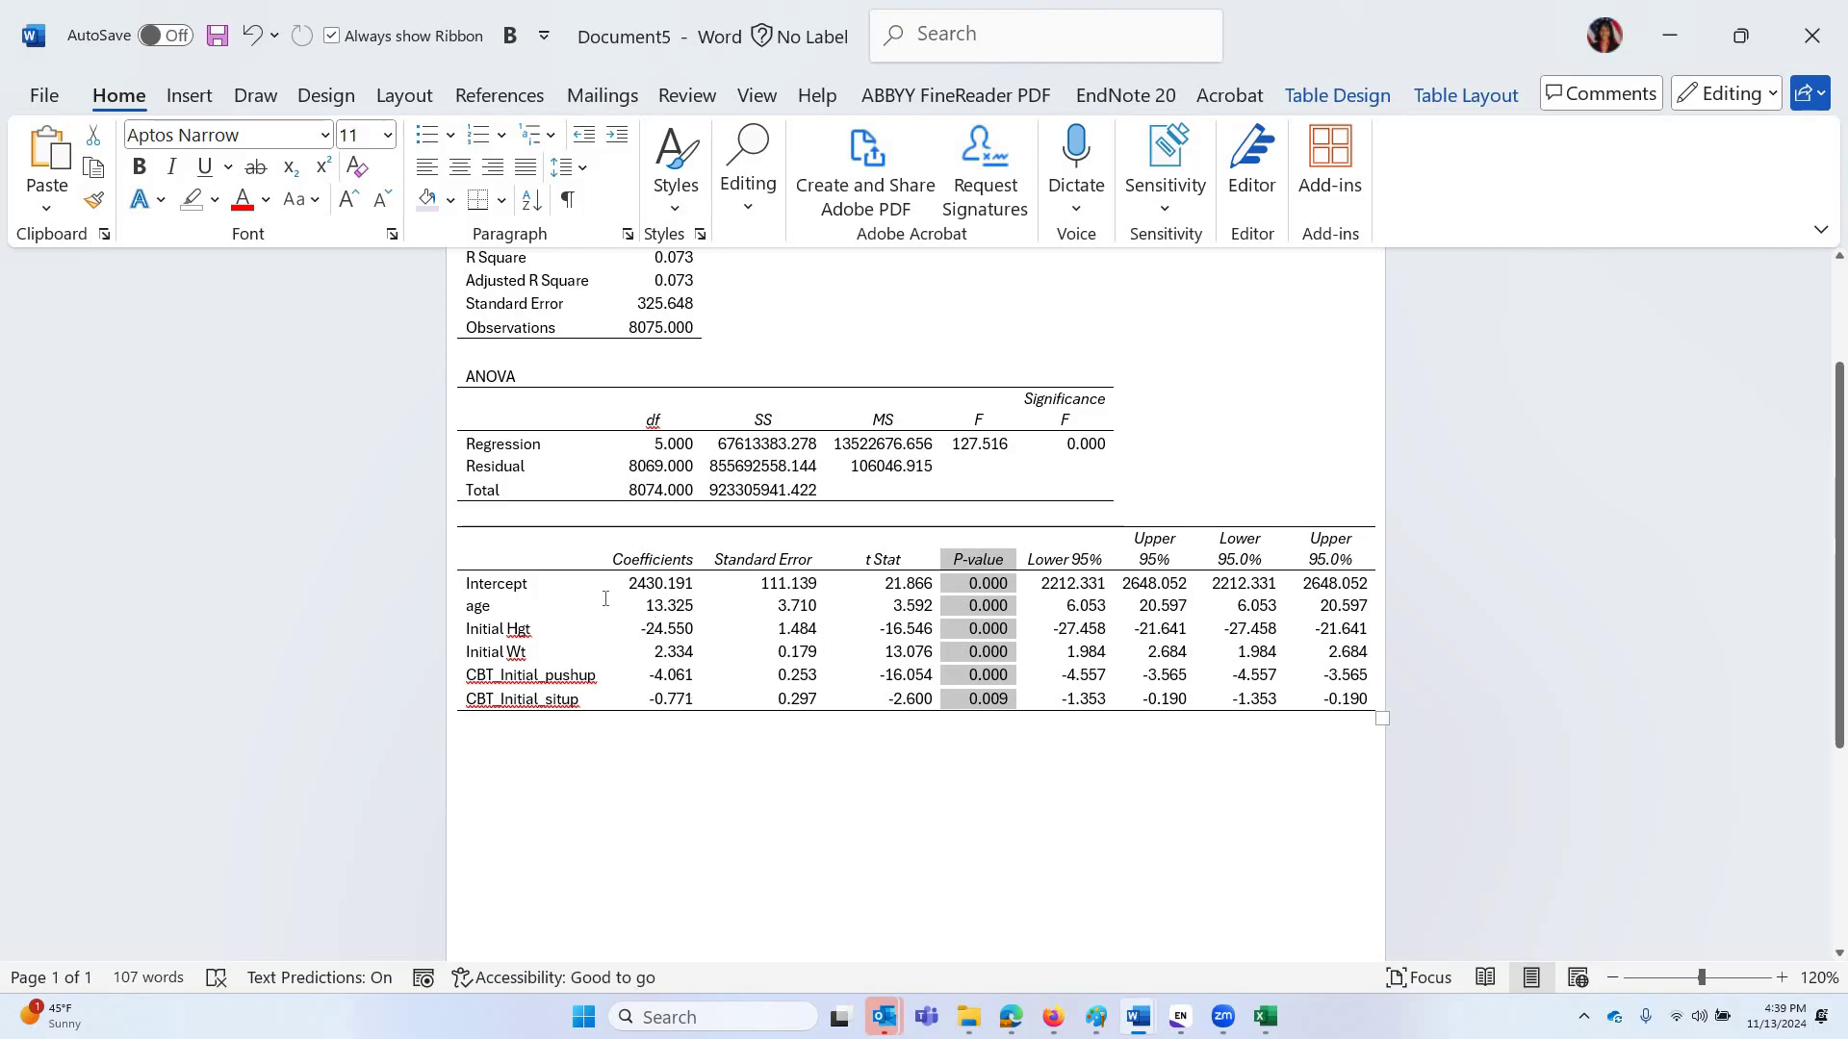
drag(481, 606, 658, 805)
click(556, 721)
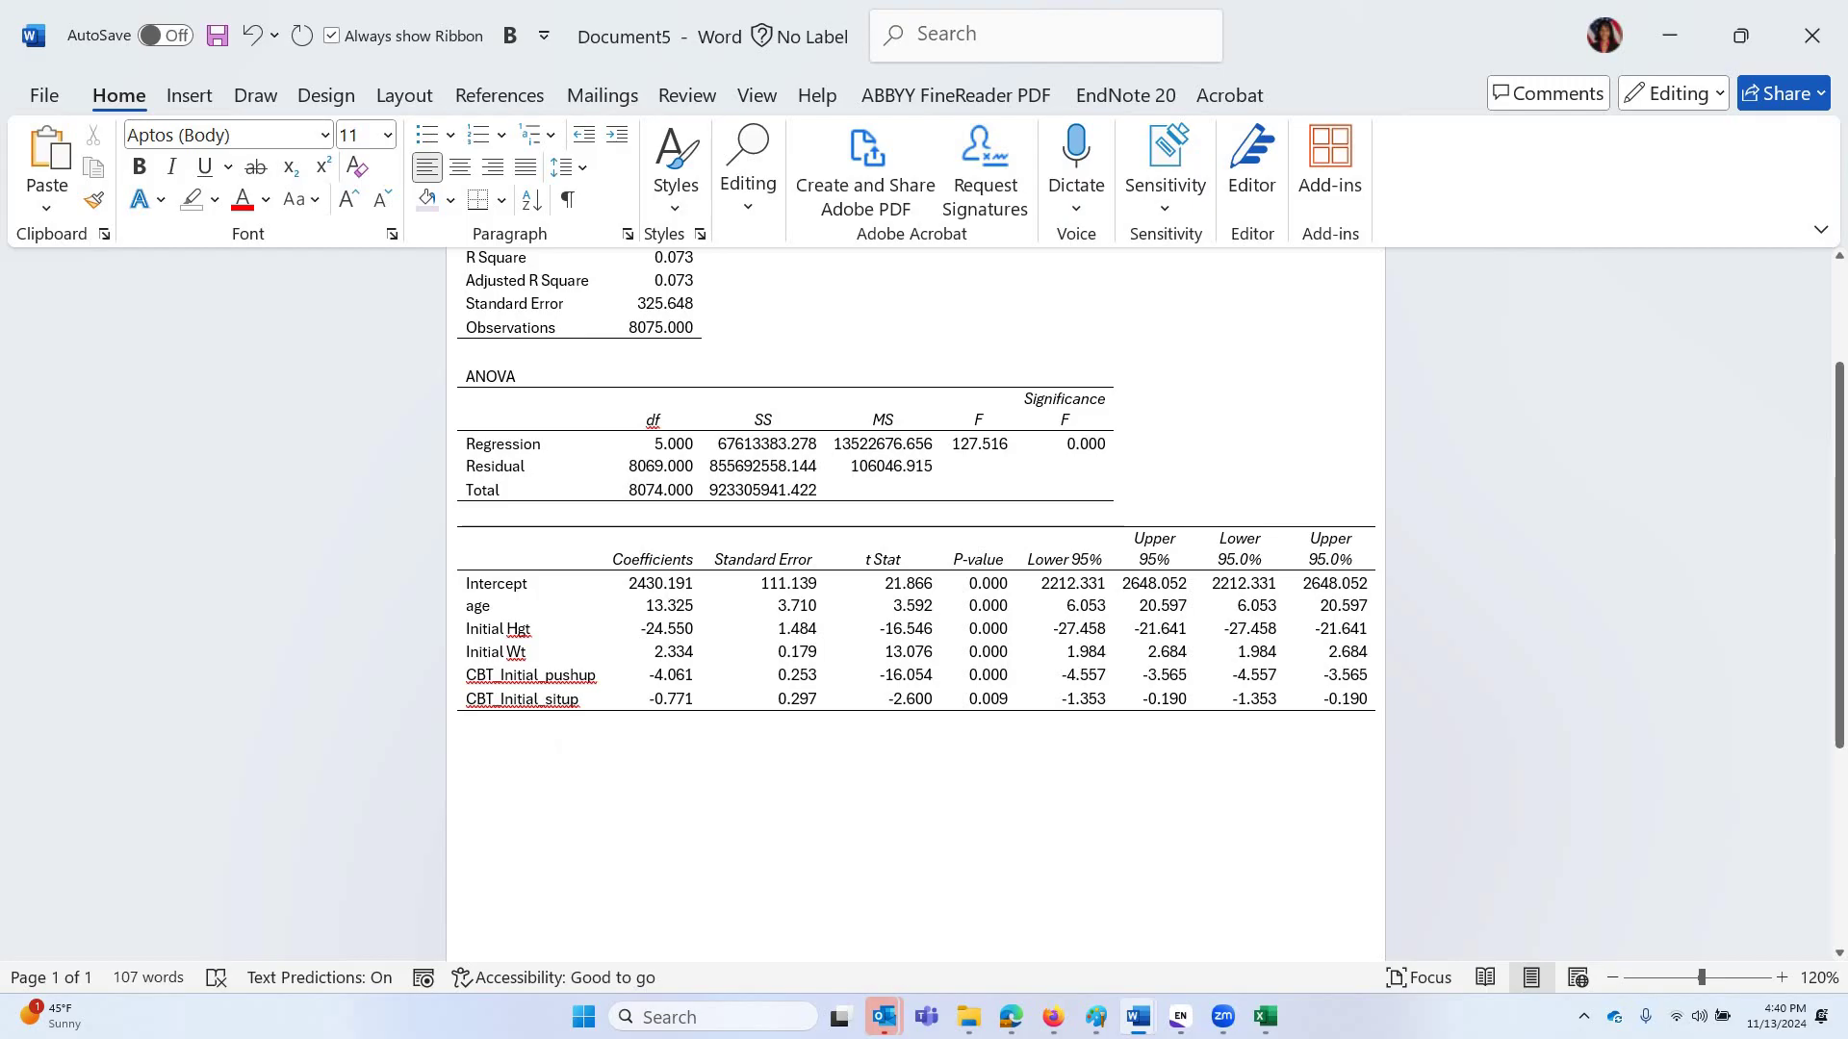
Start a new equation line below the table reading '2Mile Run Time='.
text(Run)
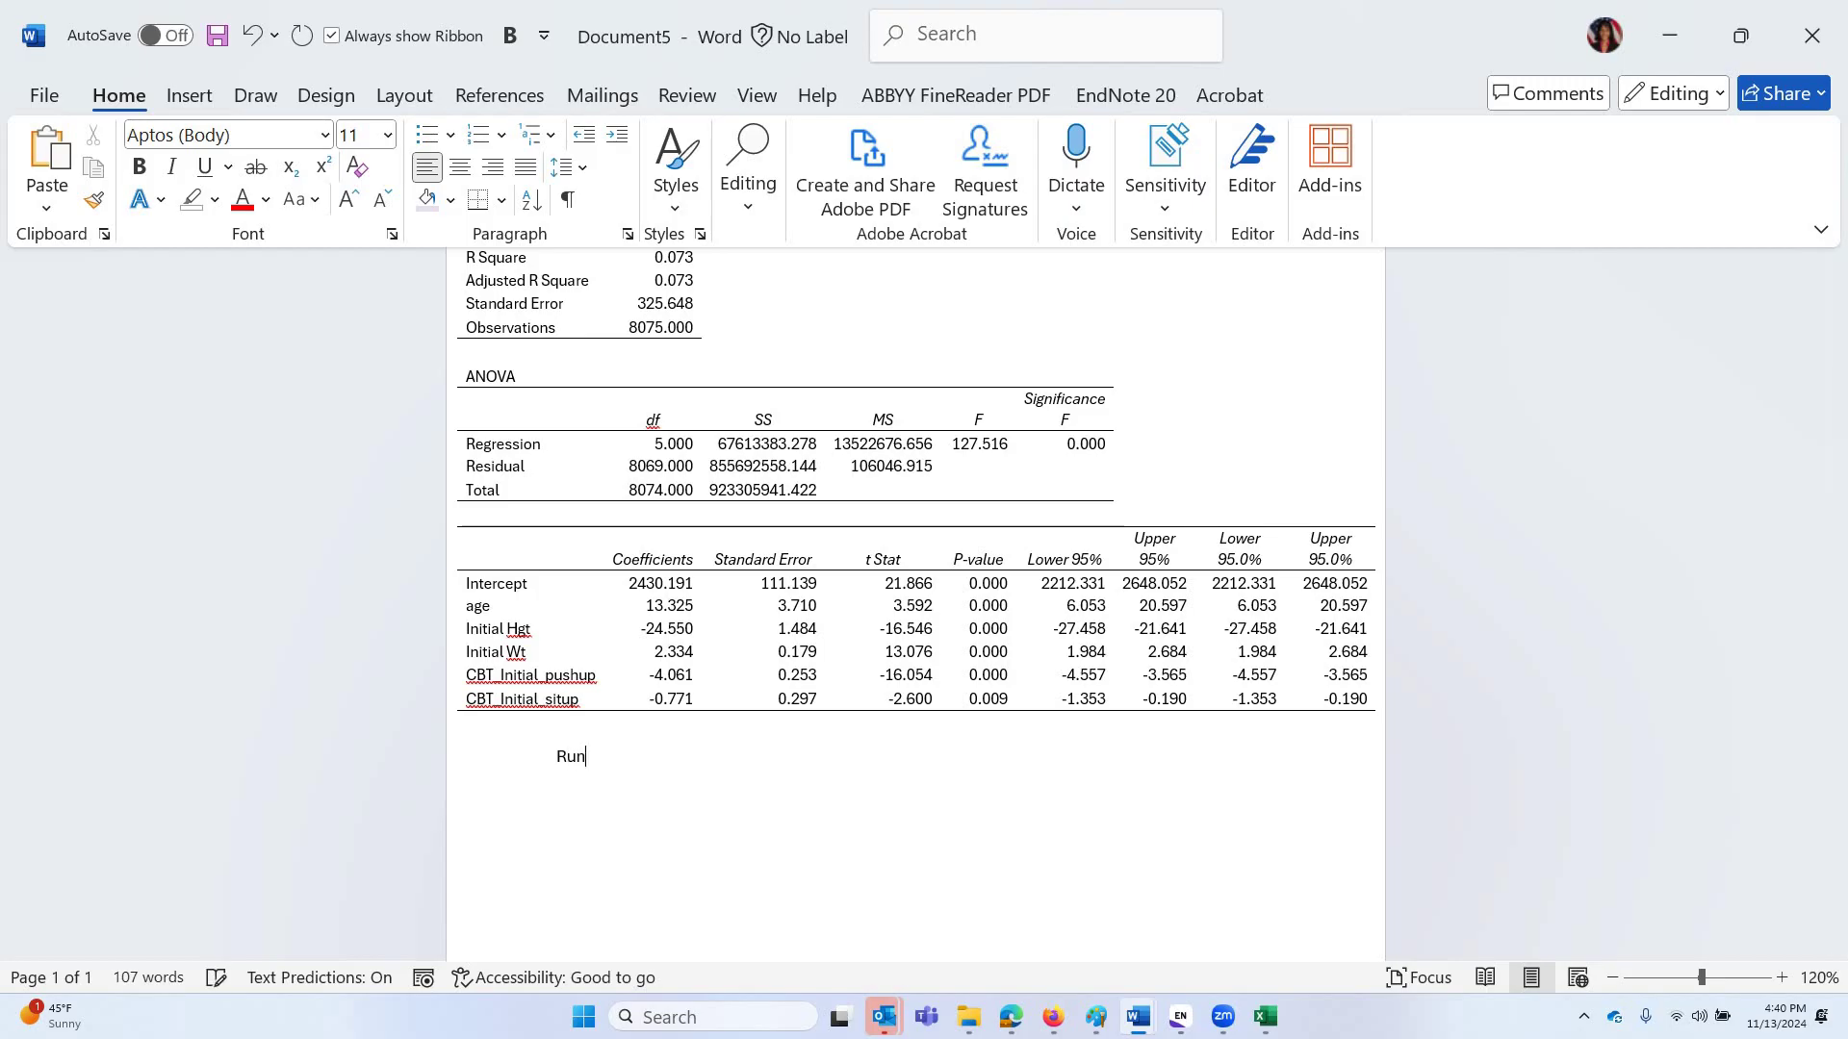
text( Time)
key(BackSpace)
key(BackSpace)
key(BackSpace)
key(BackSpace)
key(BackSpace)
key(BackSpace)
key(BackSpace)
key(BackSpace)
key(Return)
key(Return)
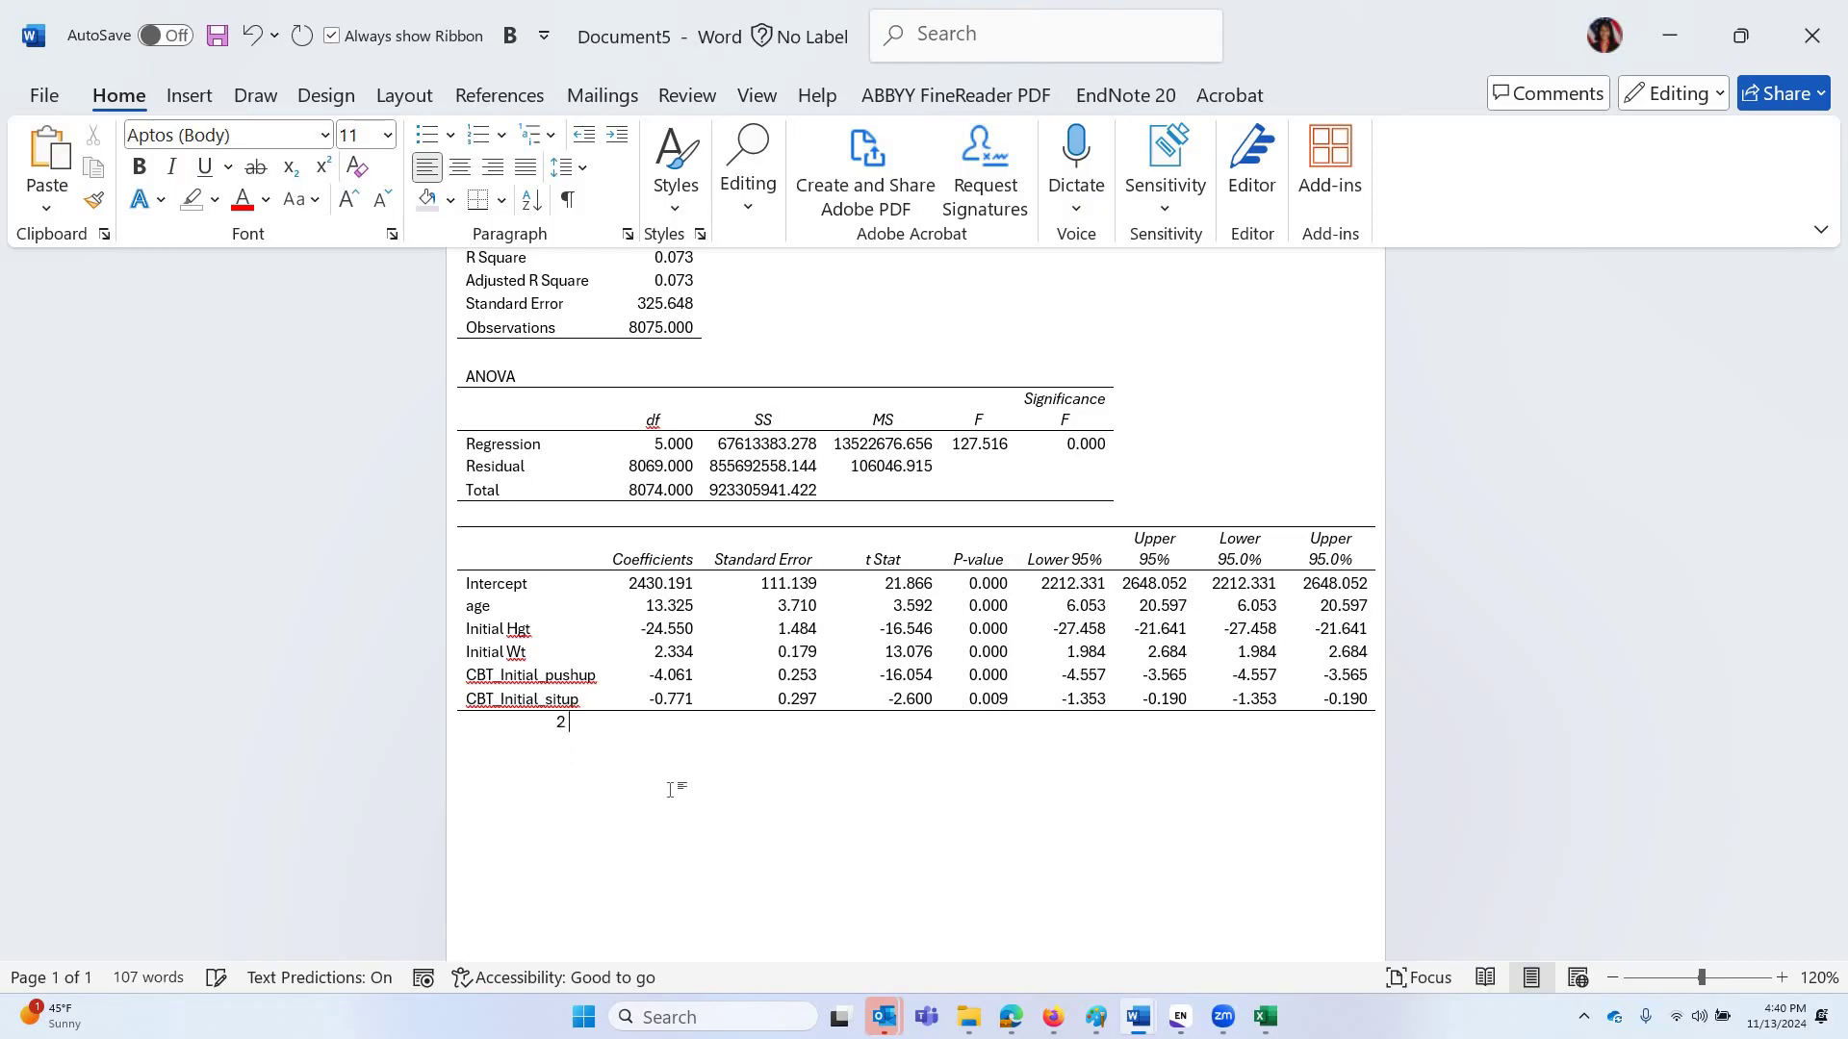
text(2Mile Run Time=)
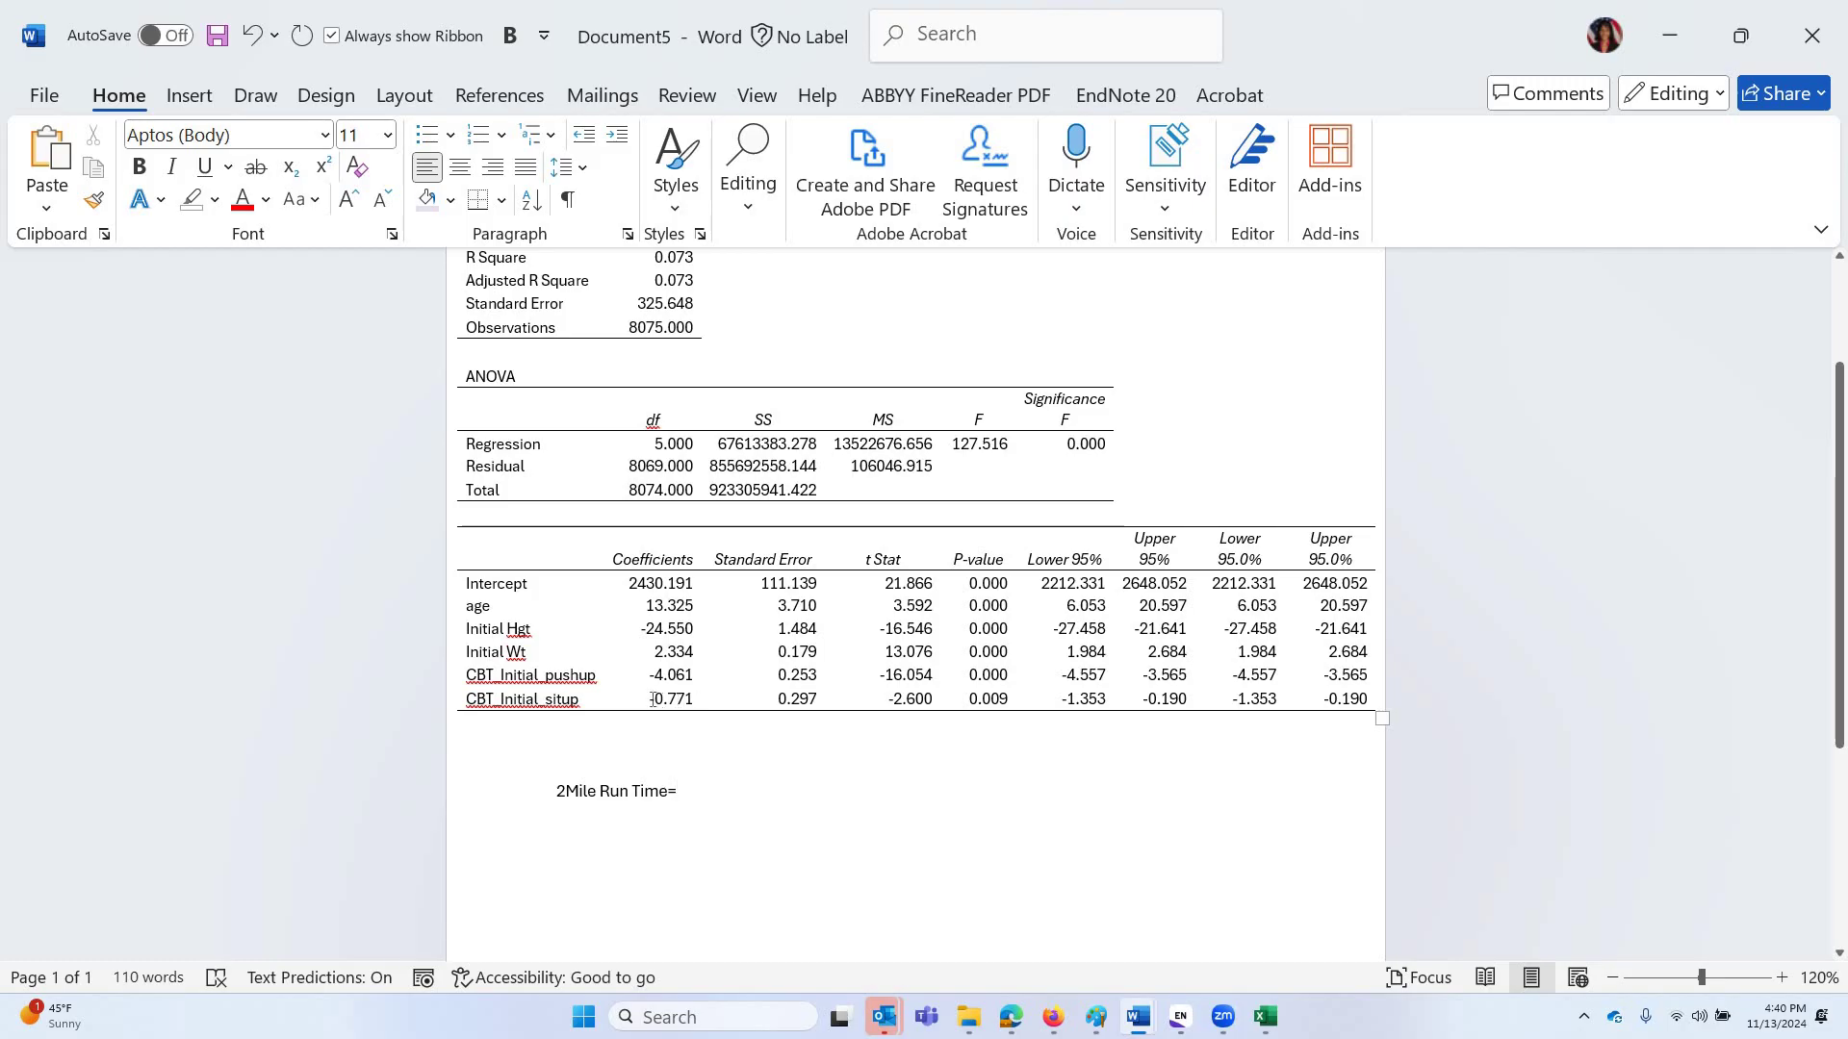
Append -0.771SitUps and -4.061Pushups, copying each coefficient from the table.
click(652, 699)
key(shift+End)
key(ctrl+c)
click(728, 784)
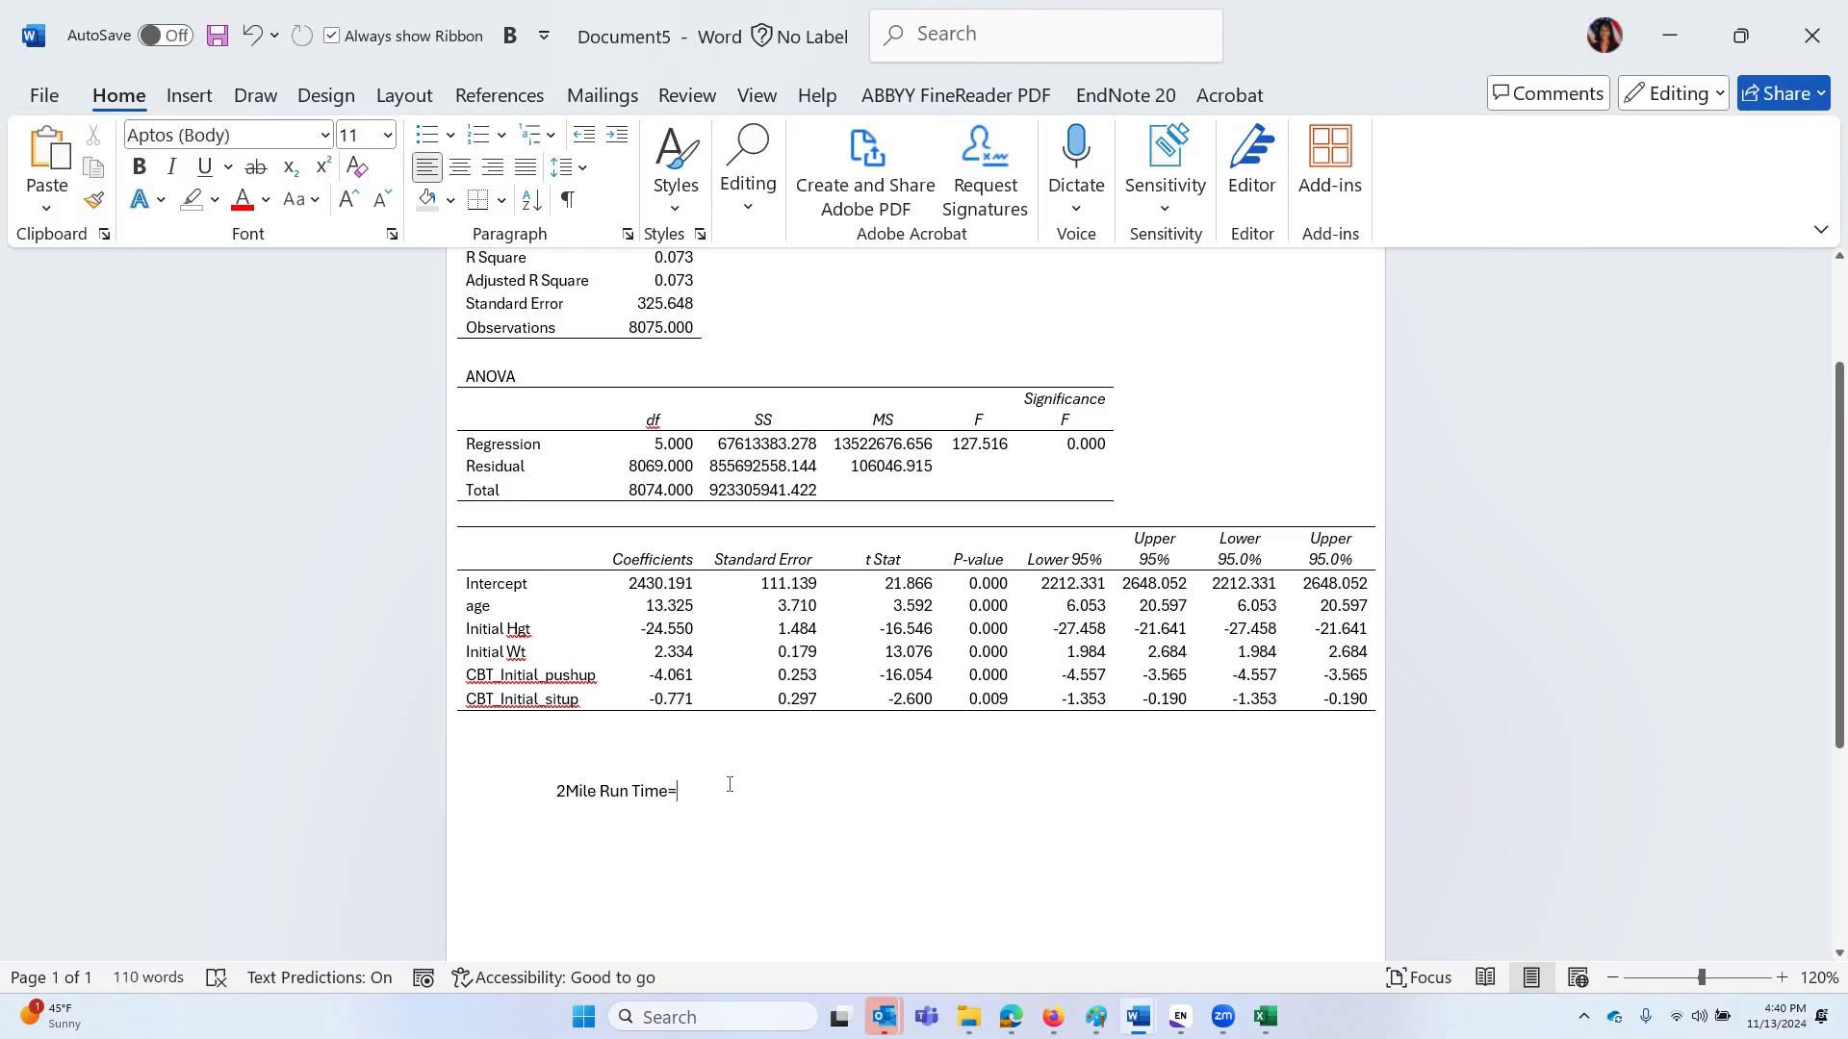
key(ctrl+v)
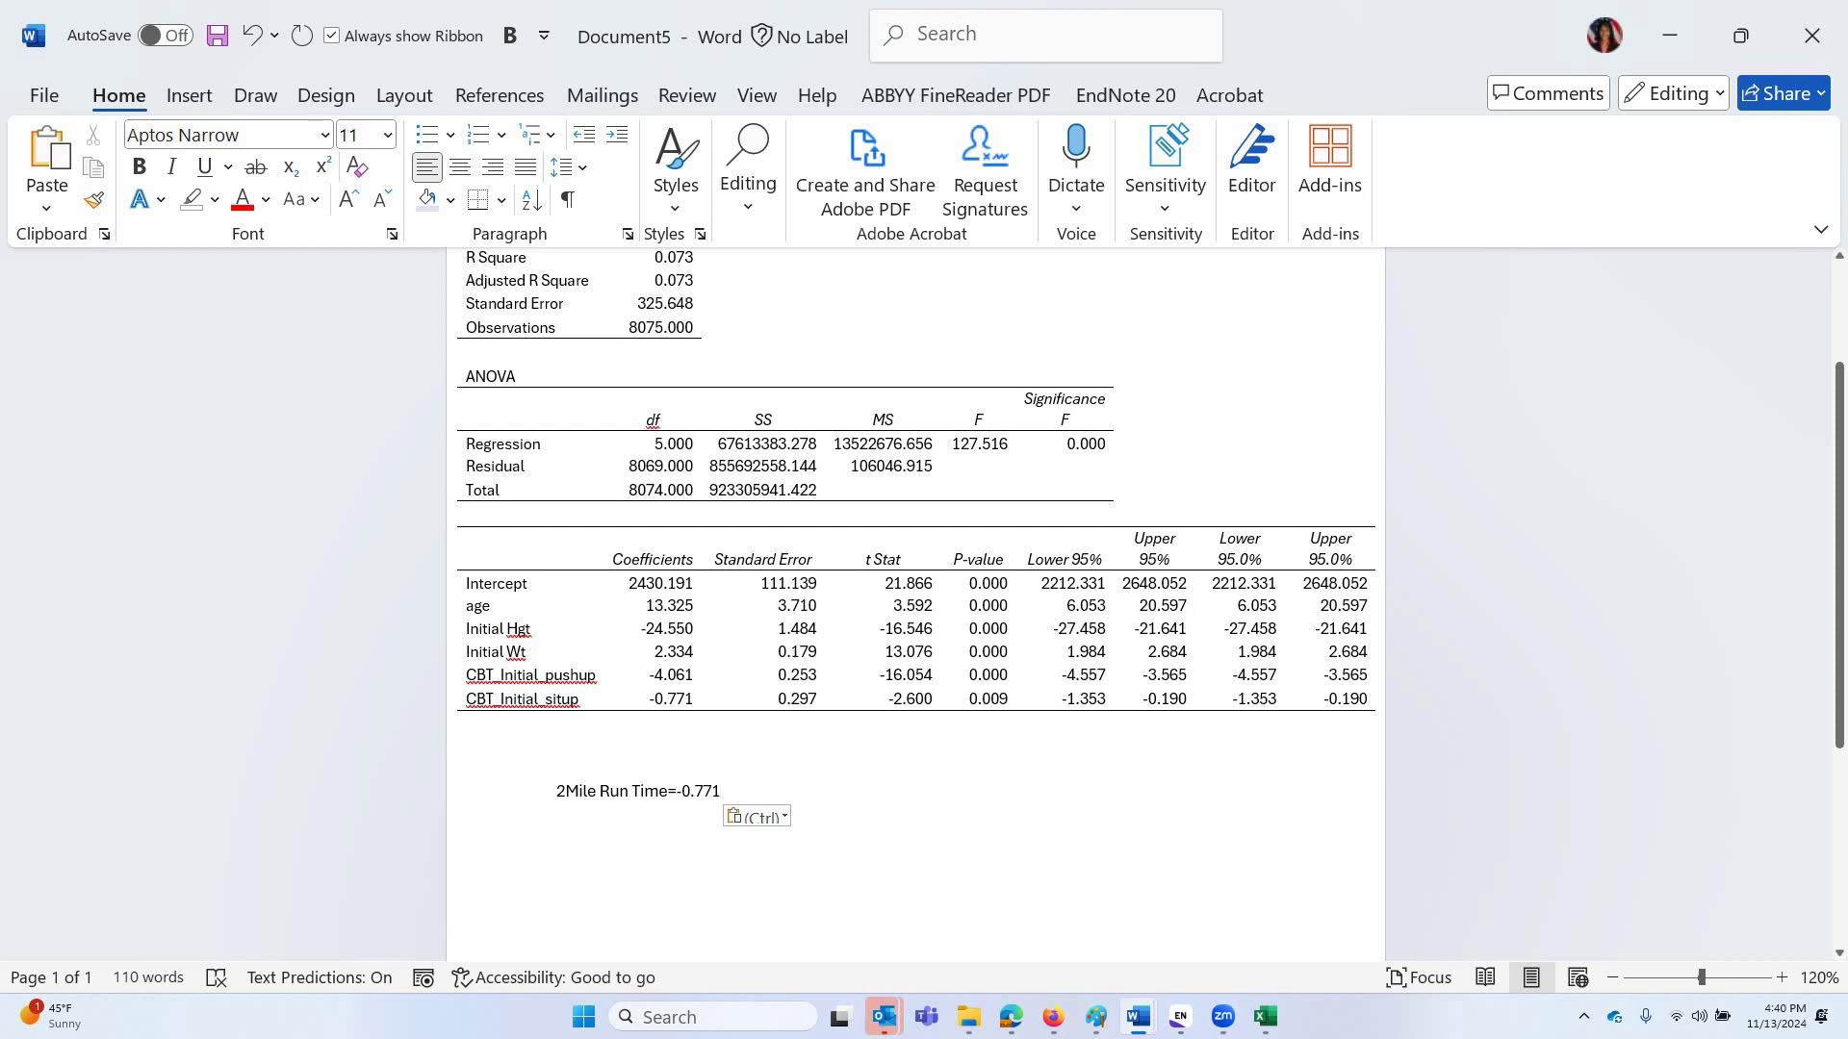
text(Sit)
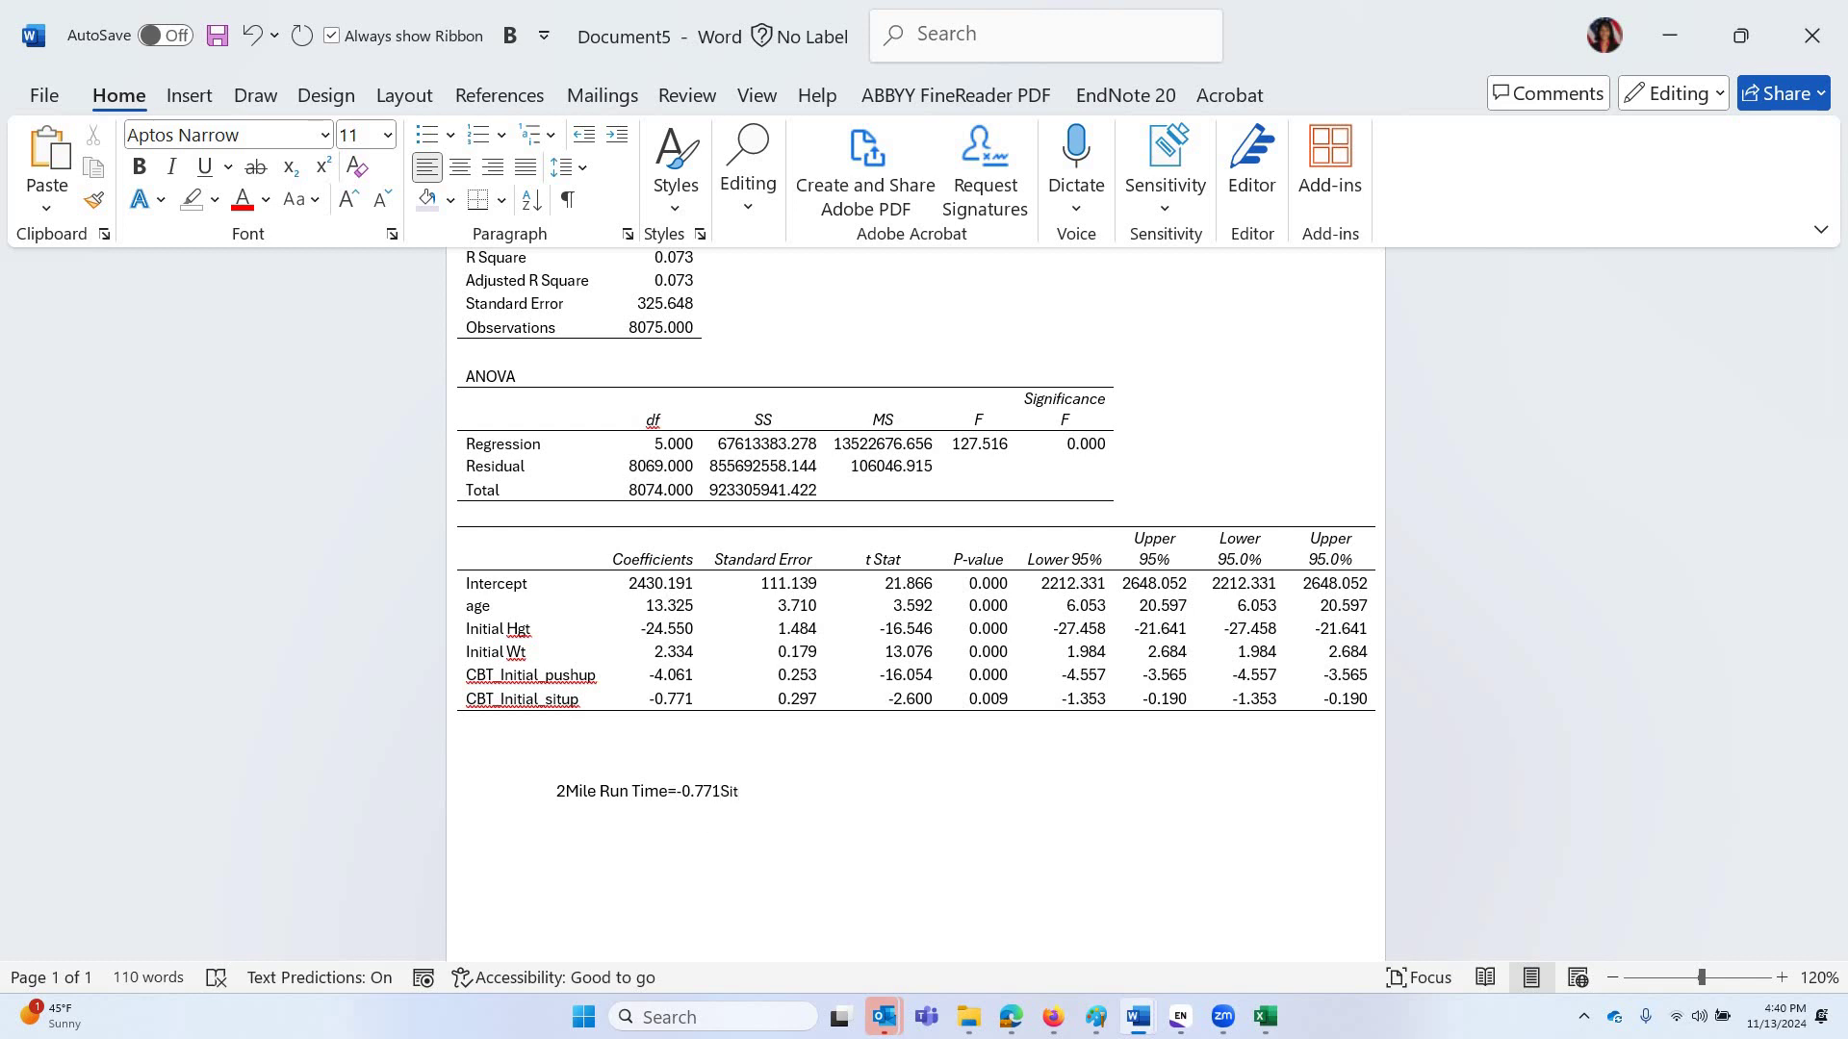
text(Ups)
double_click(653, 674)
key(ctrl+c)
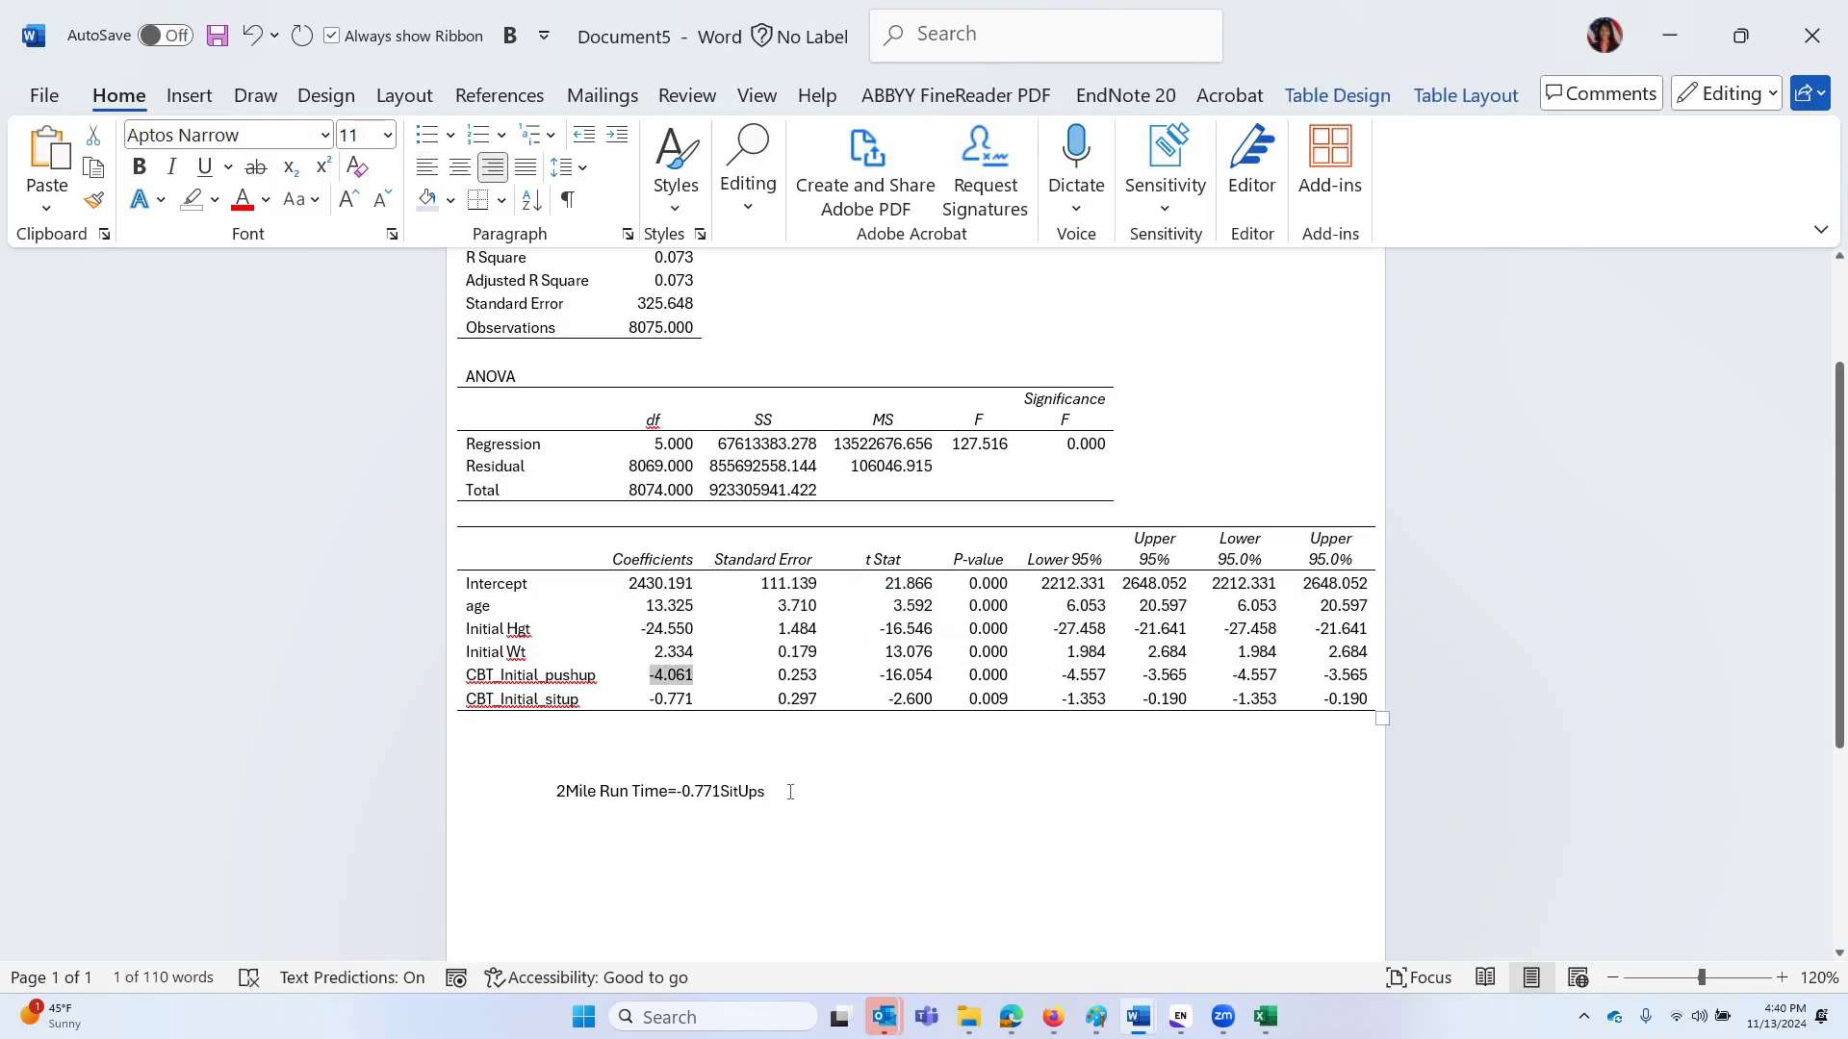
click(789, 791)
key(ctrl+v)
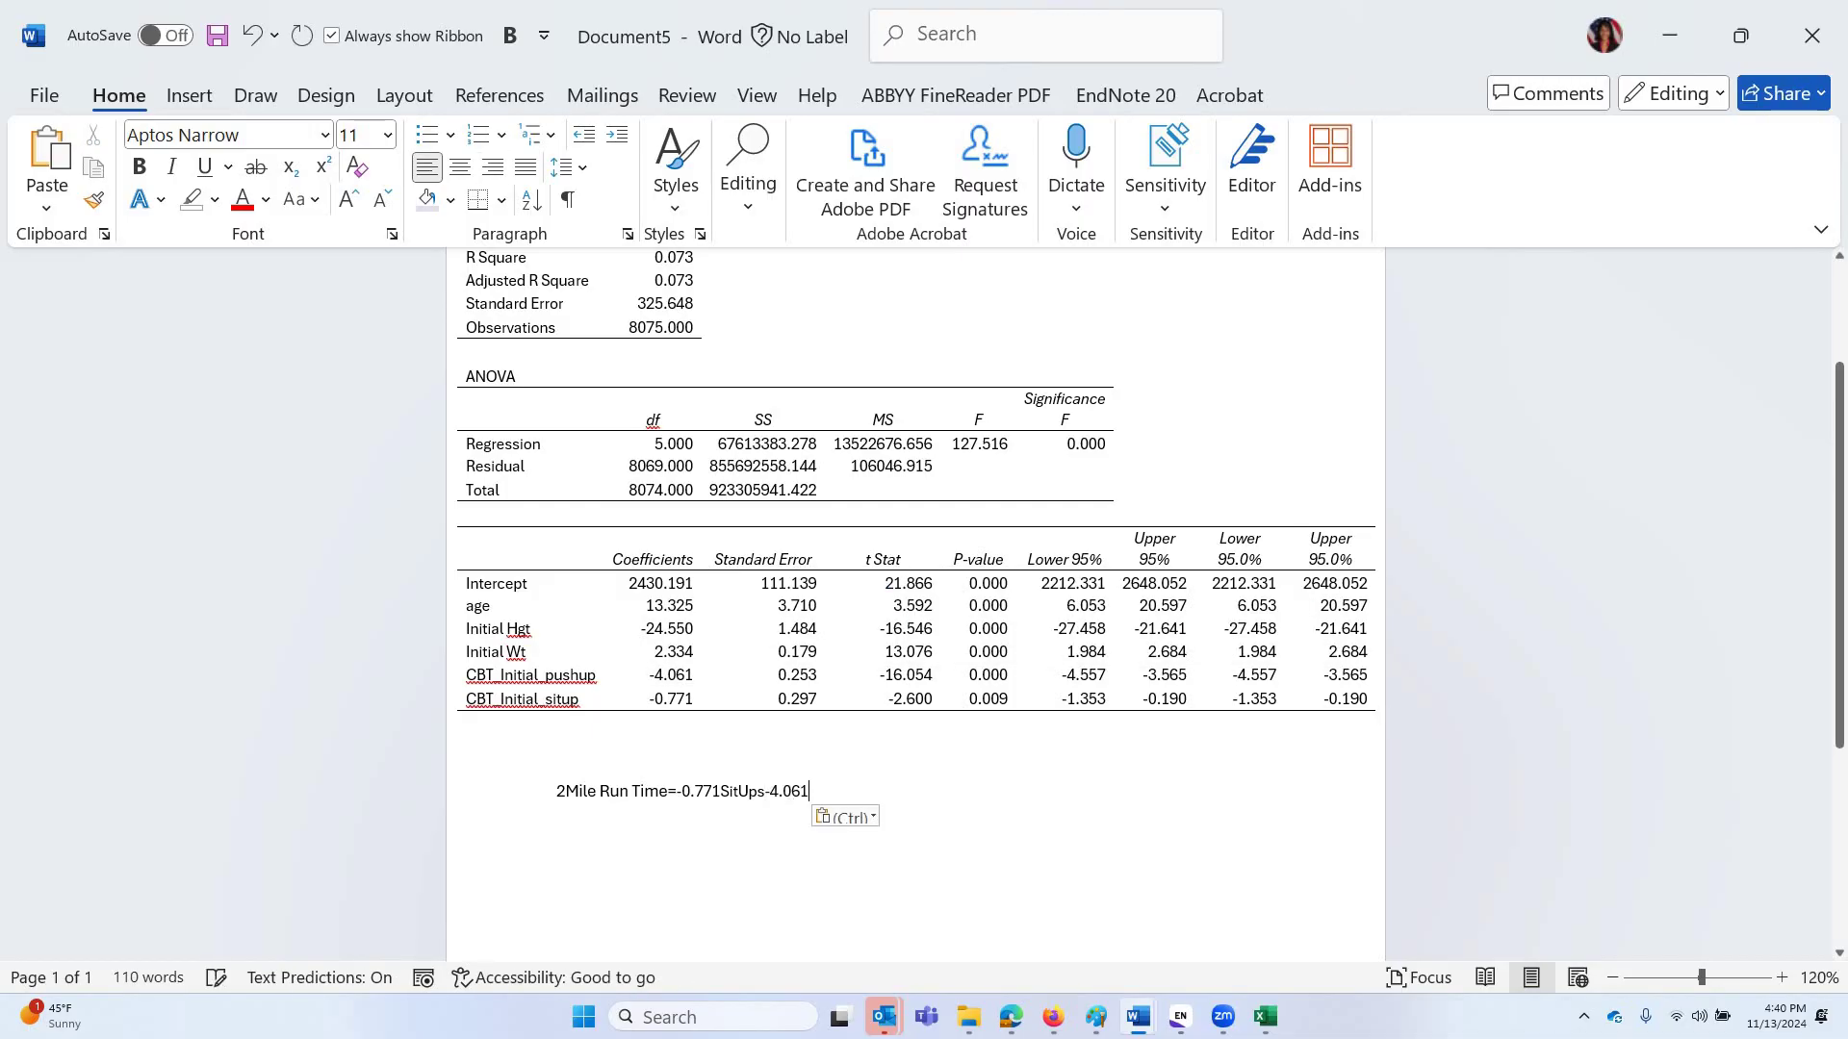
text(Pushups)
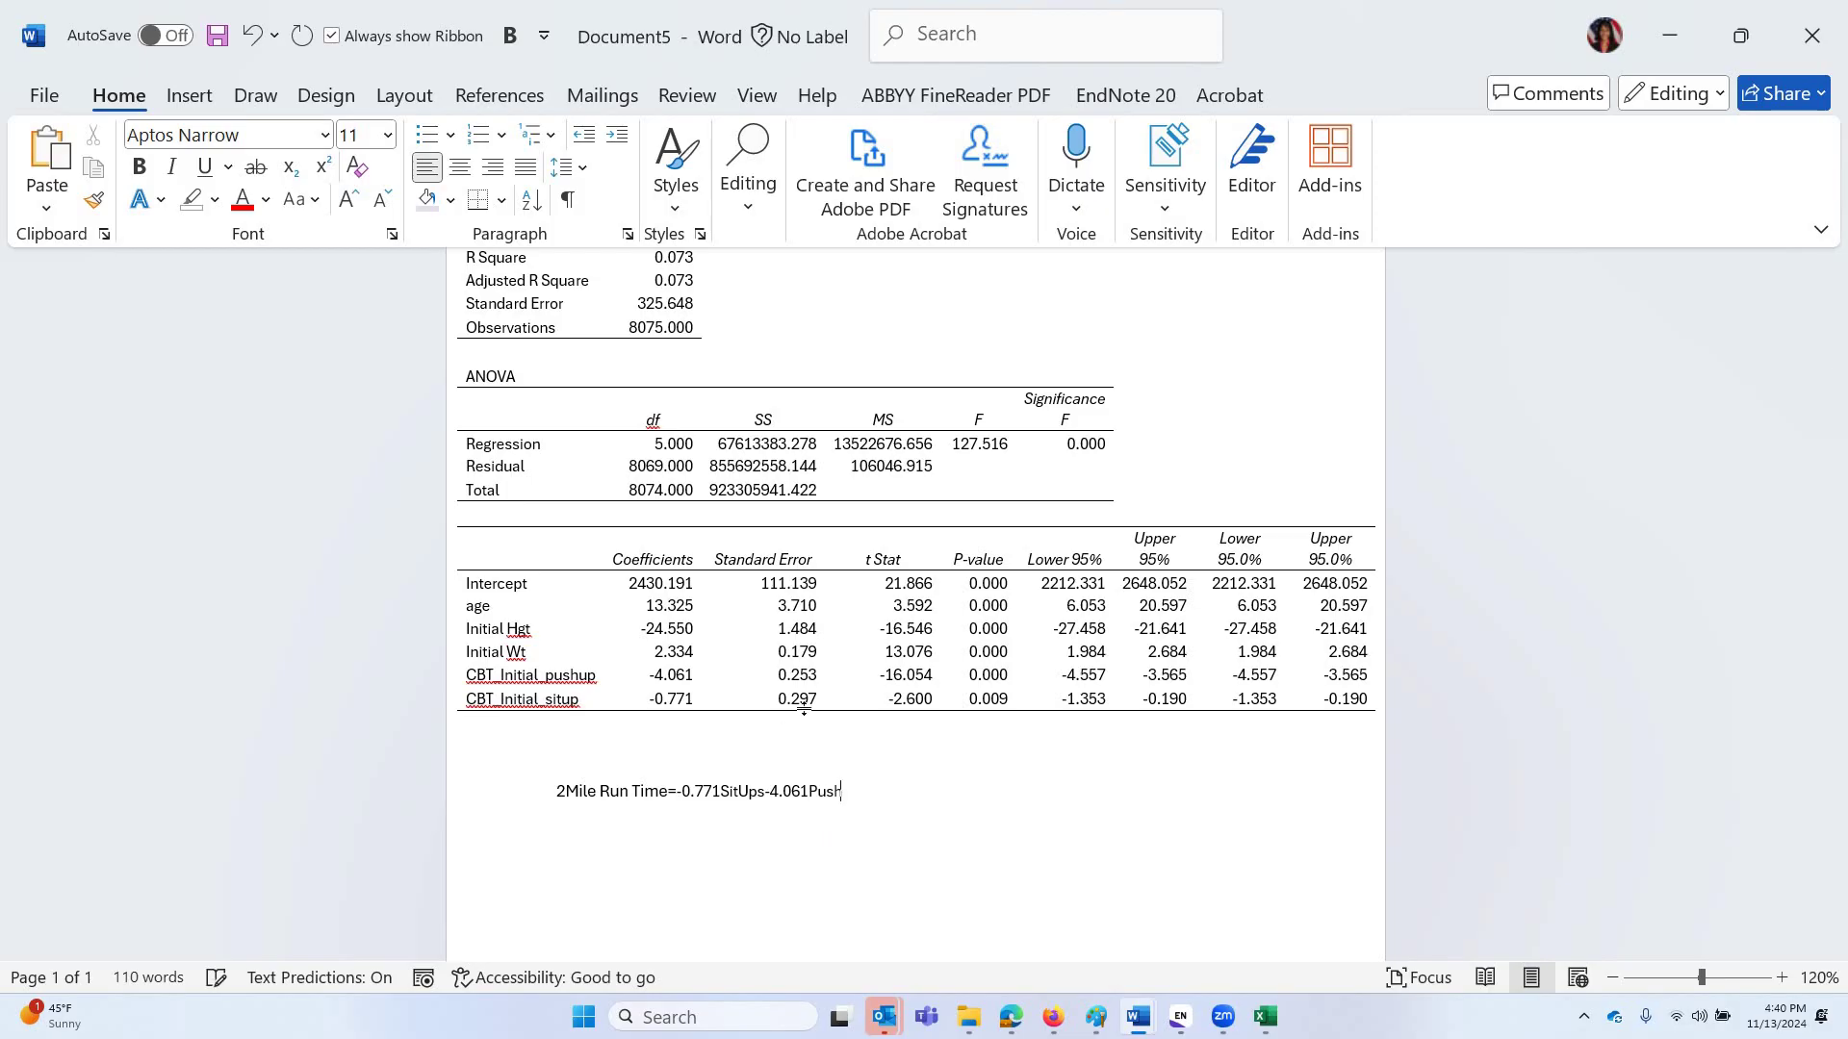
Append +2.334Weight to the equation and pick up the -24.550 height coefficient.
double_click(664, 651)
key(ctrl+c)
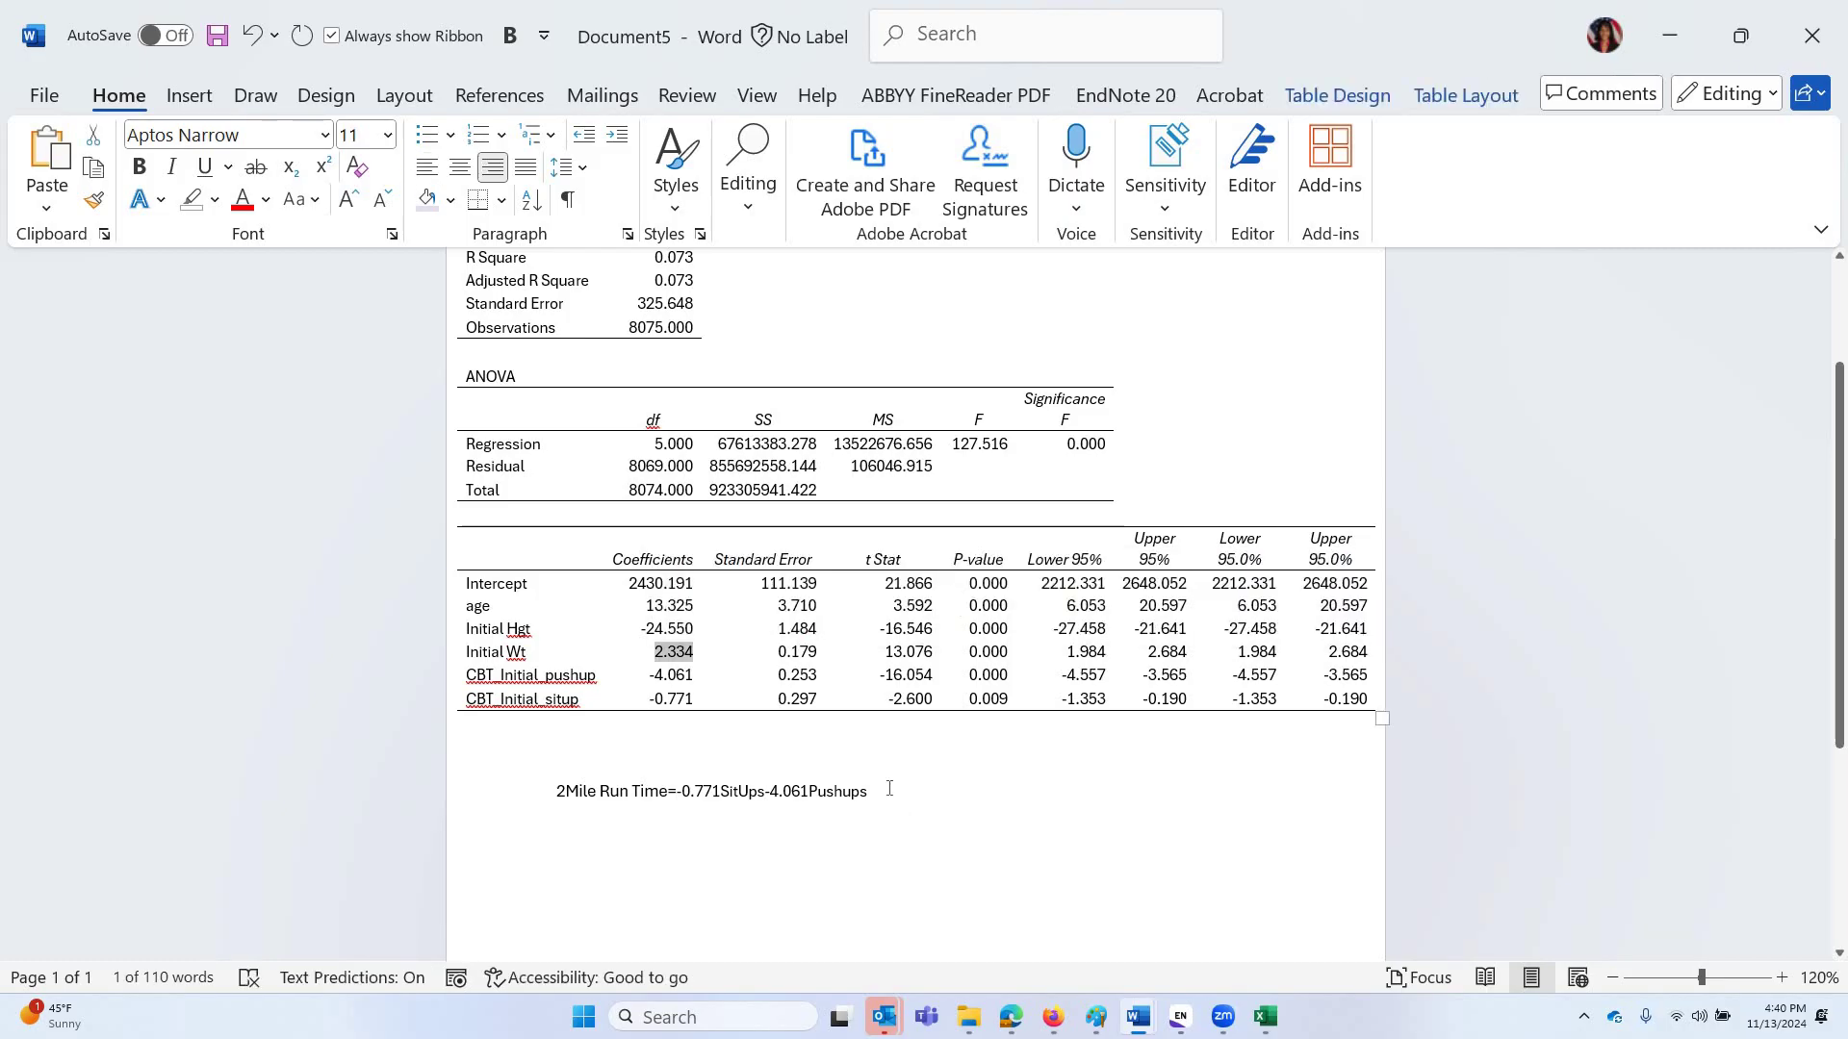
click(889, 788)
text(+)
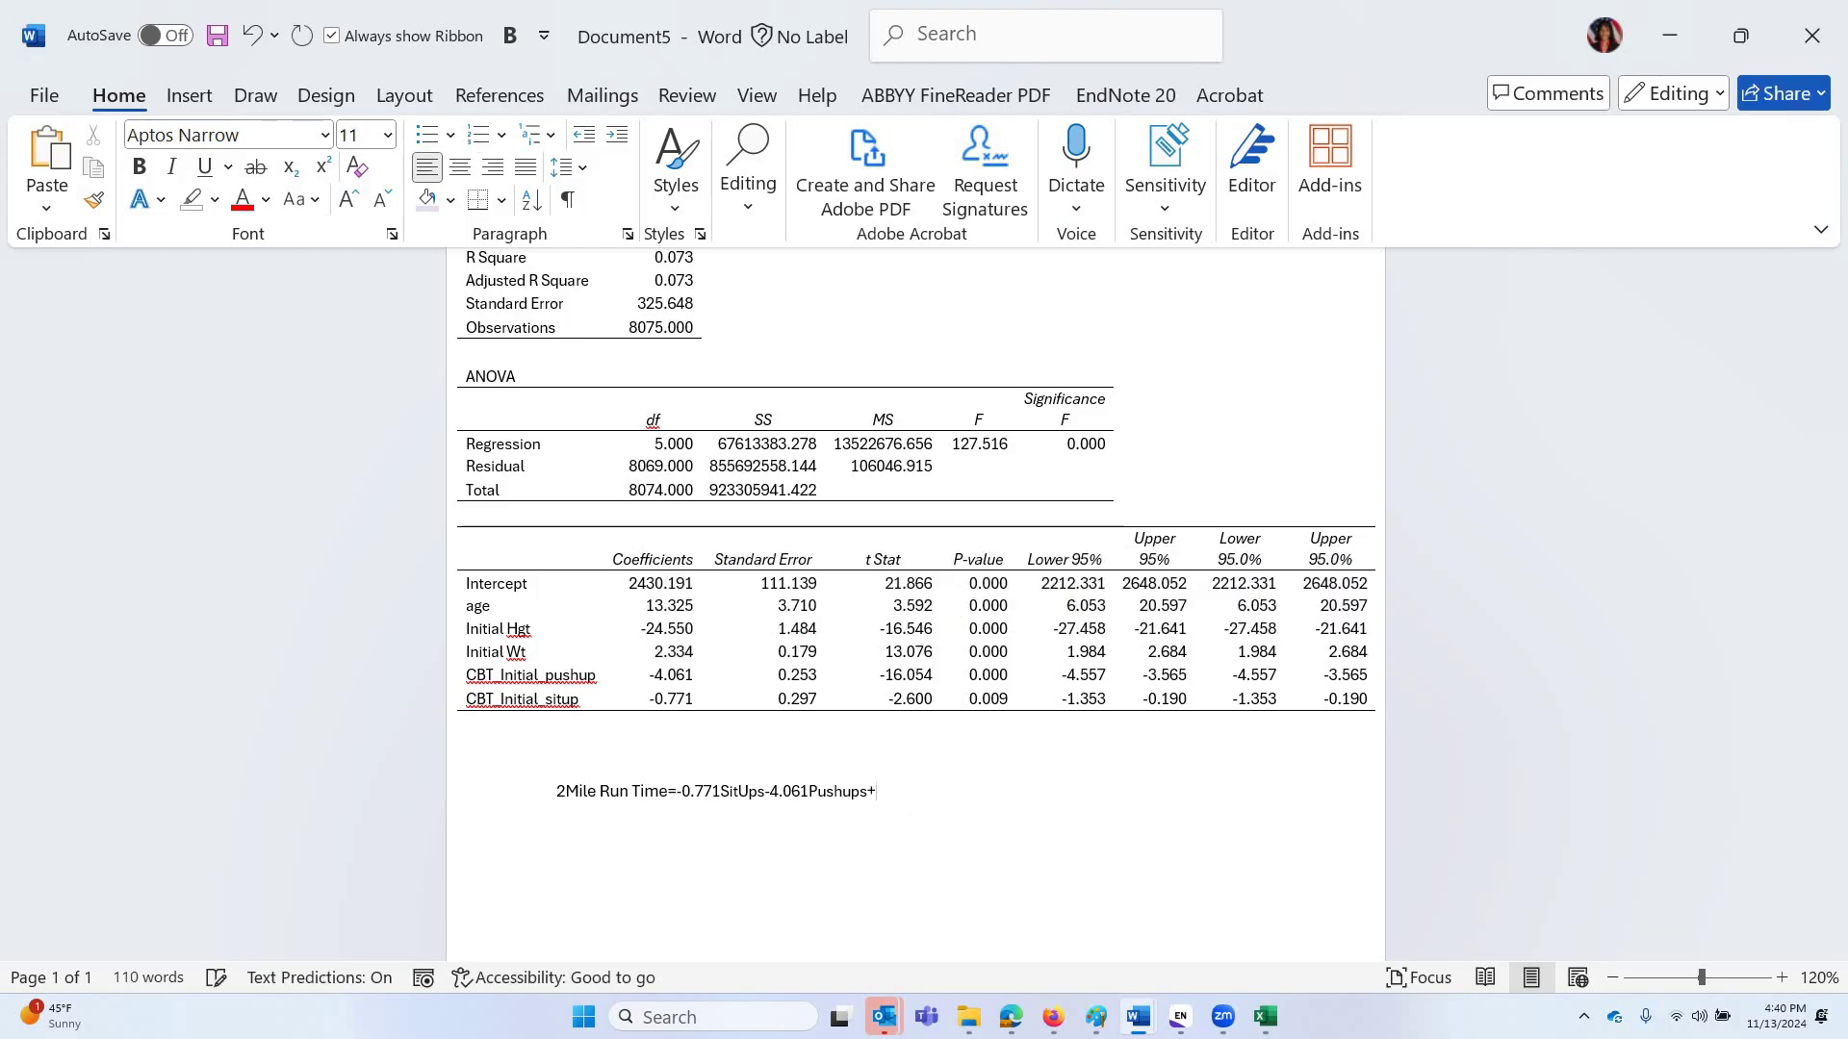
key(ctrl+v)
text(Weight)
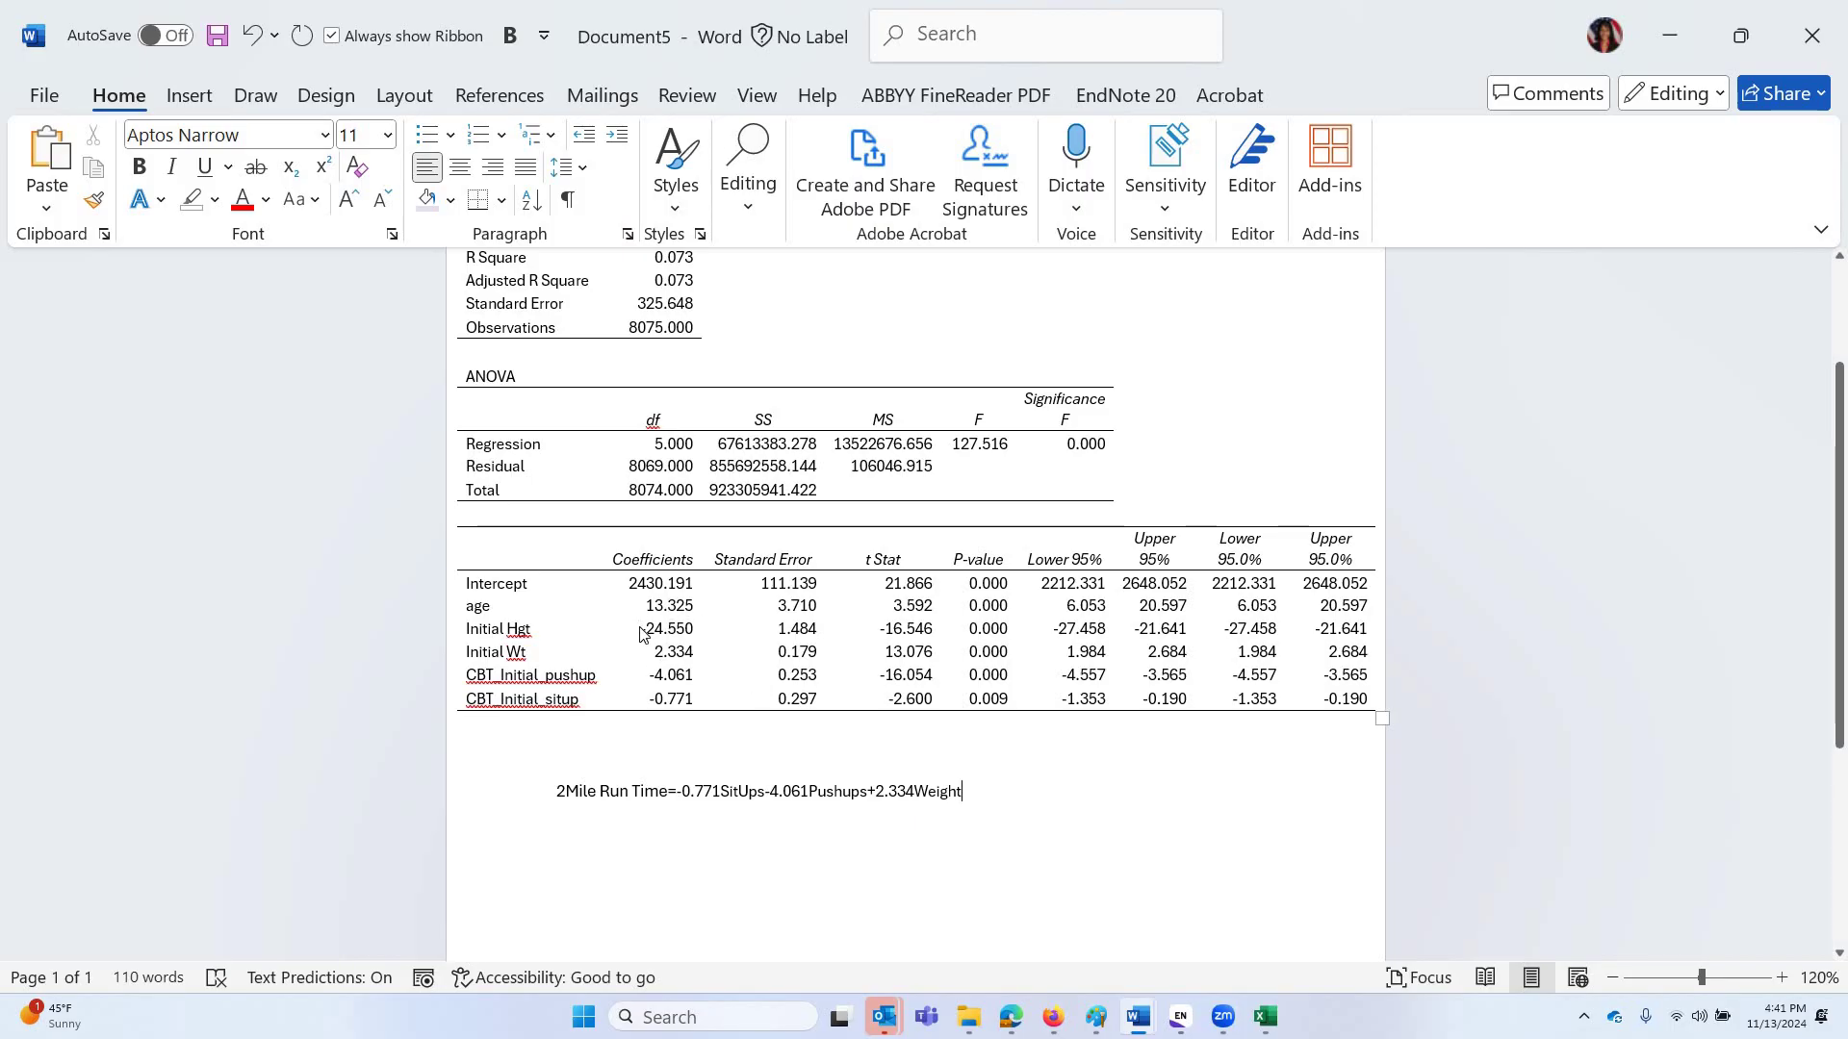
key(shift+Left)
key(shift+Left)
key(shift+Left)
key(shift+Left)
key(shift+Left)
key(shift+Left)
key(shift+Left)
key(ctrl+c)
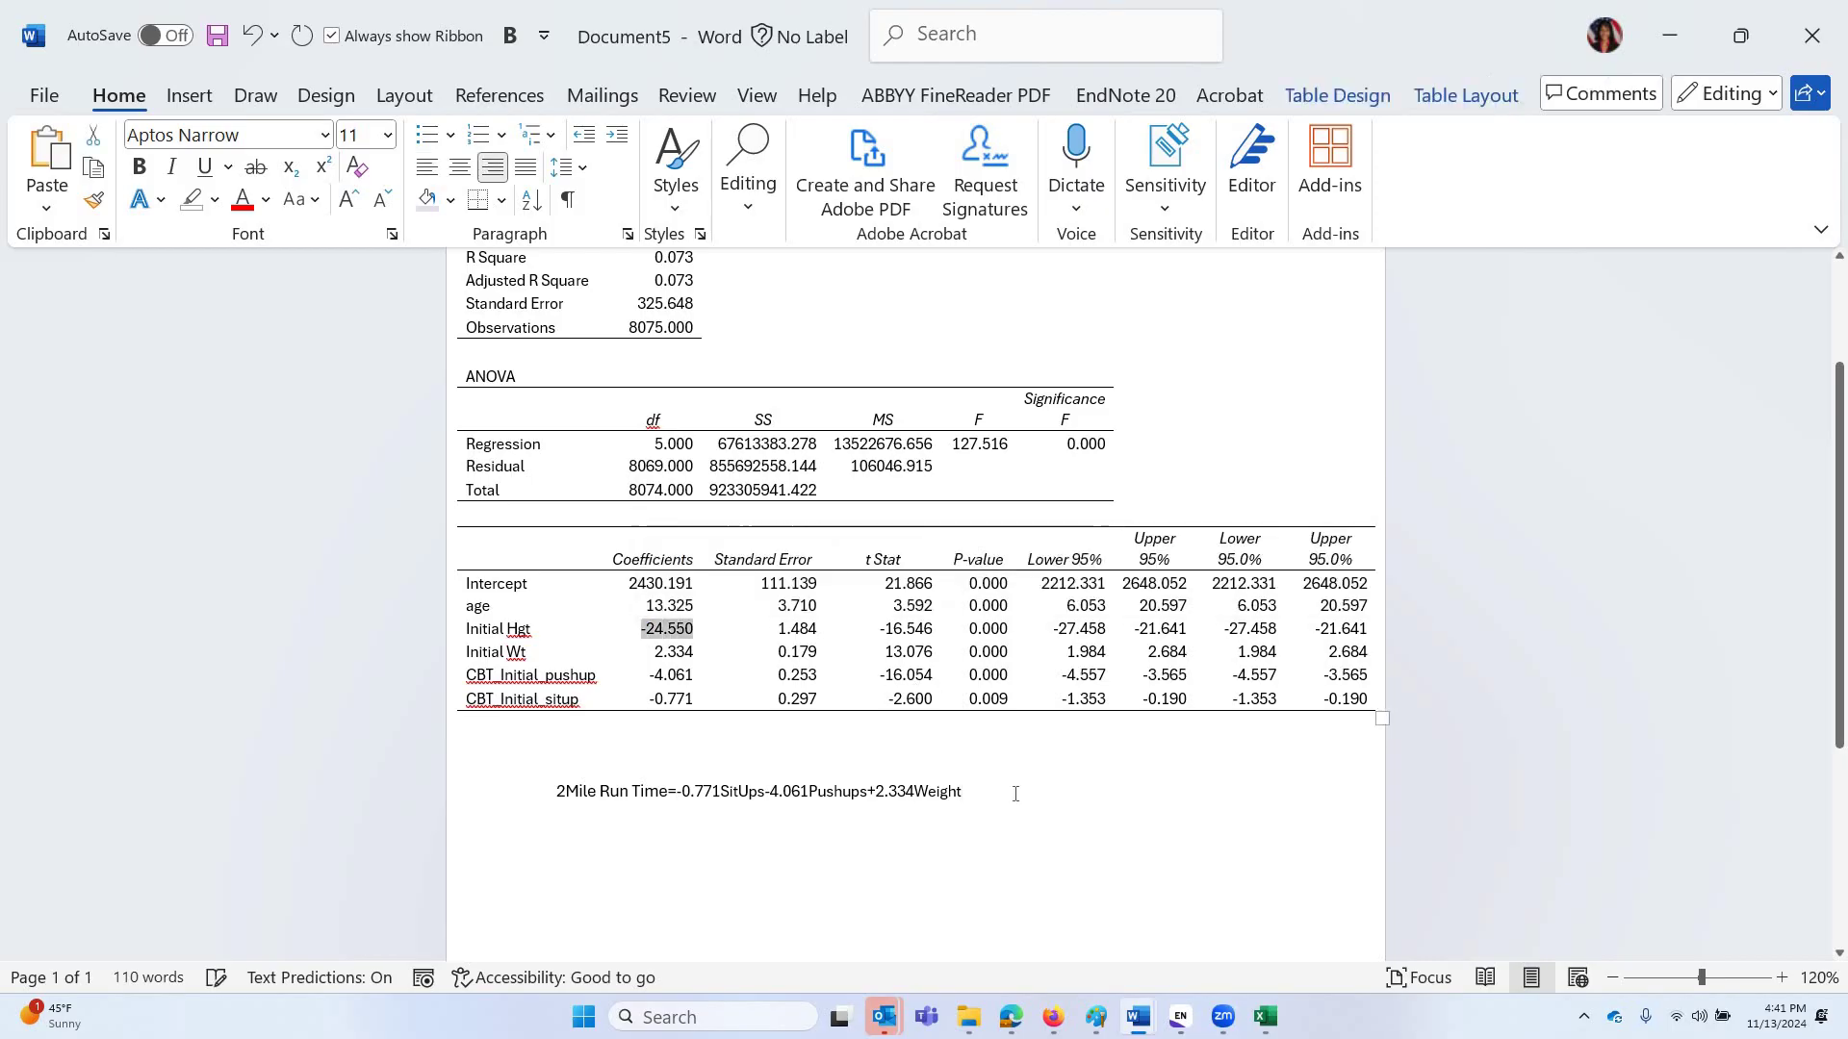
click(1009, 801)
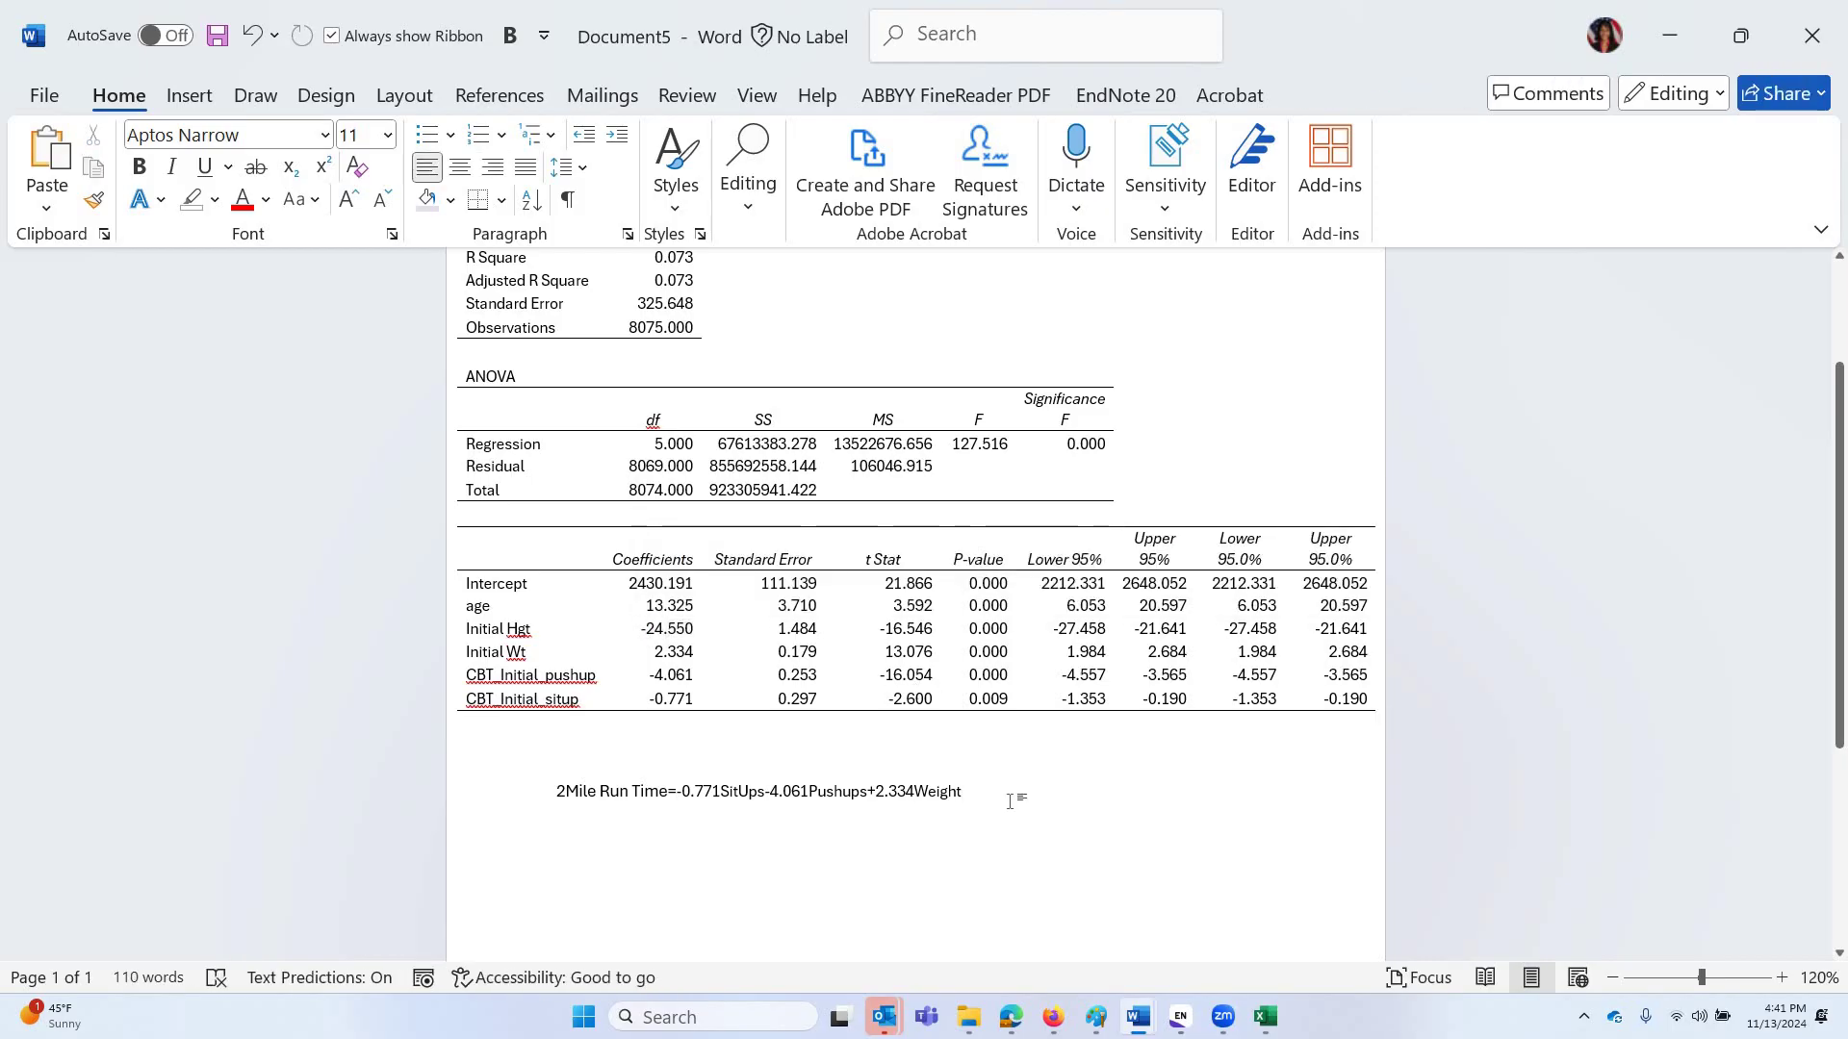
Append -24.550Height+ and 13.325Age+ to the equation.
text(-)
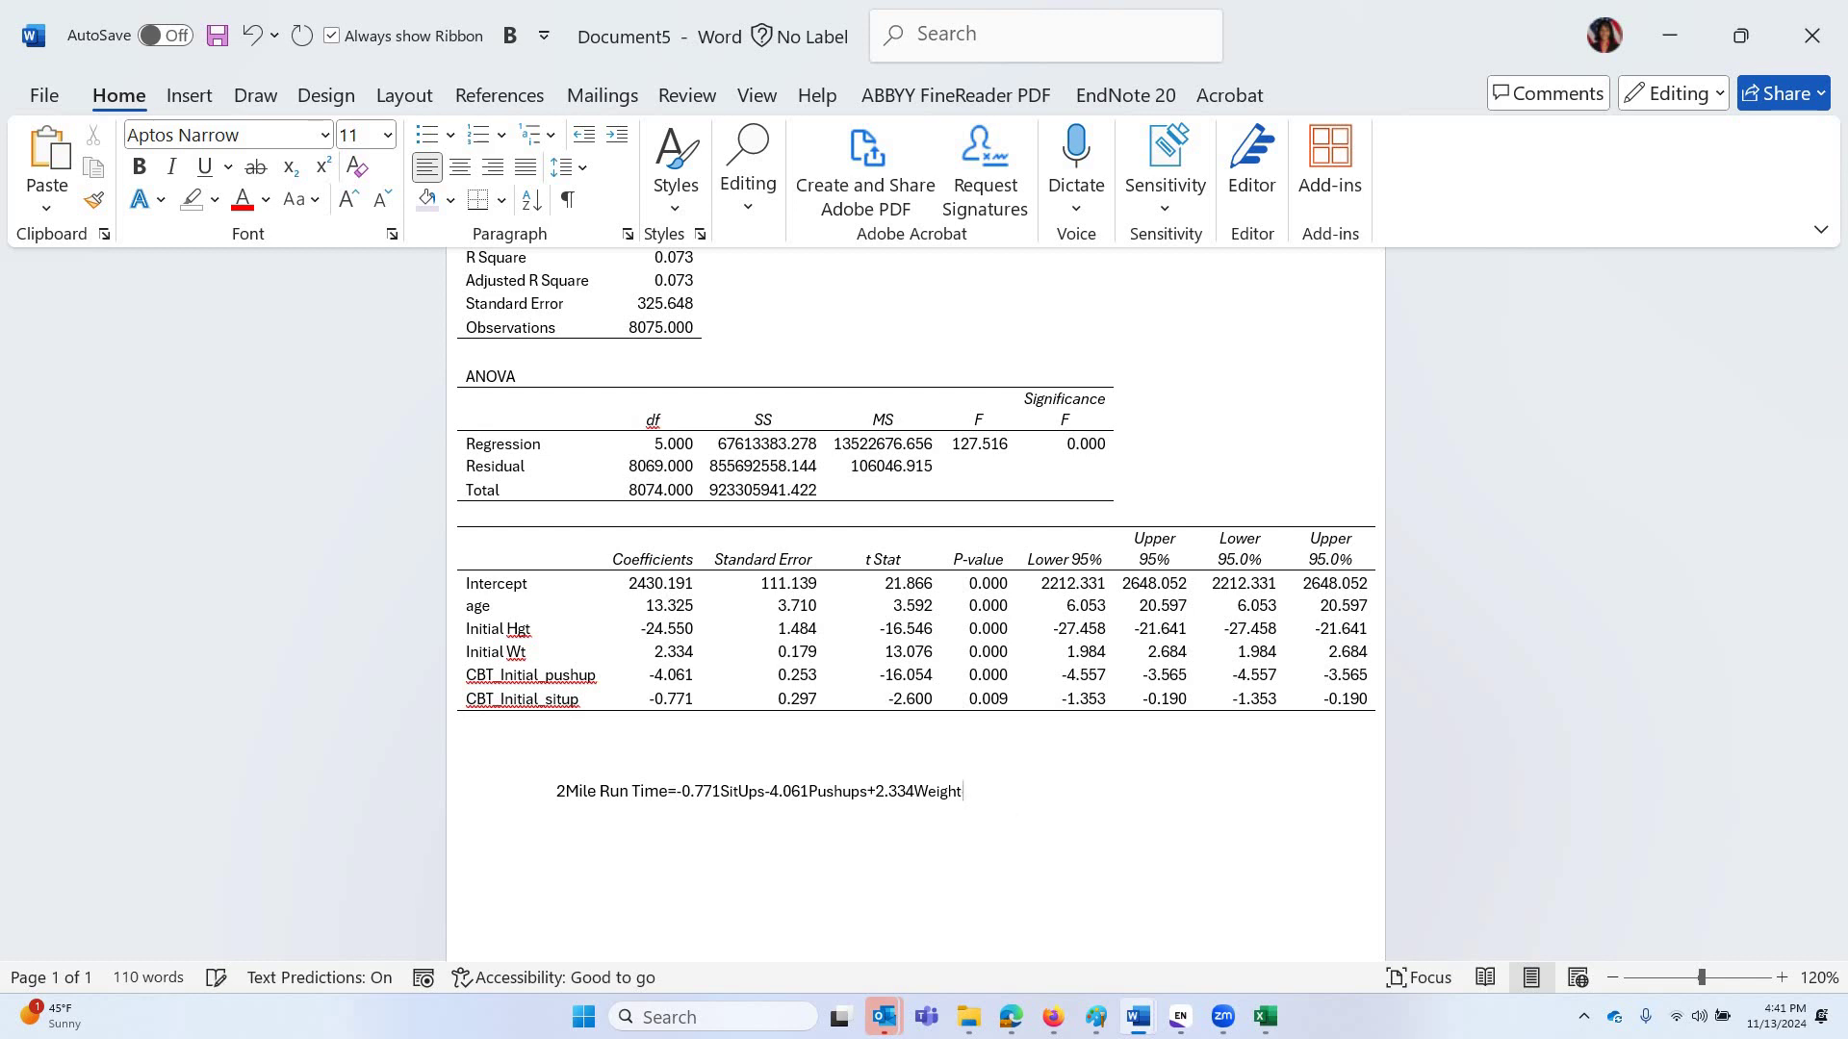
key(ctrl+v)
text(Height+)
double_click(664, 606)
key(ctrl+c)
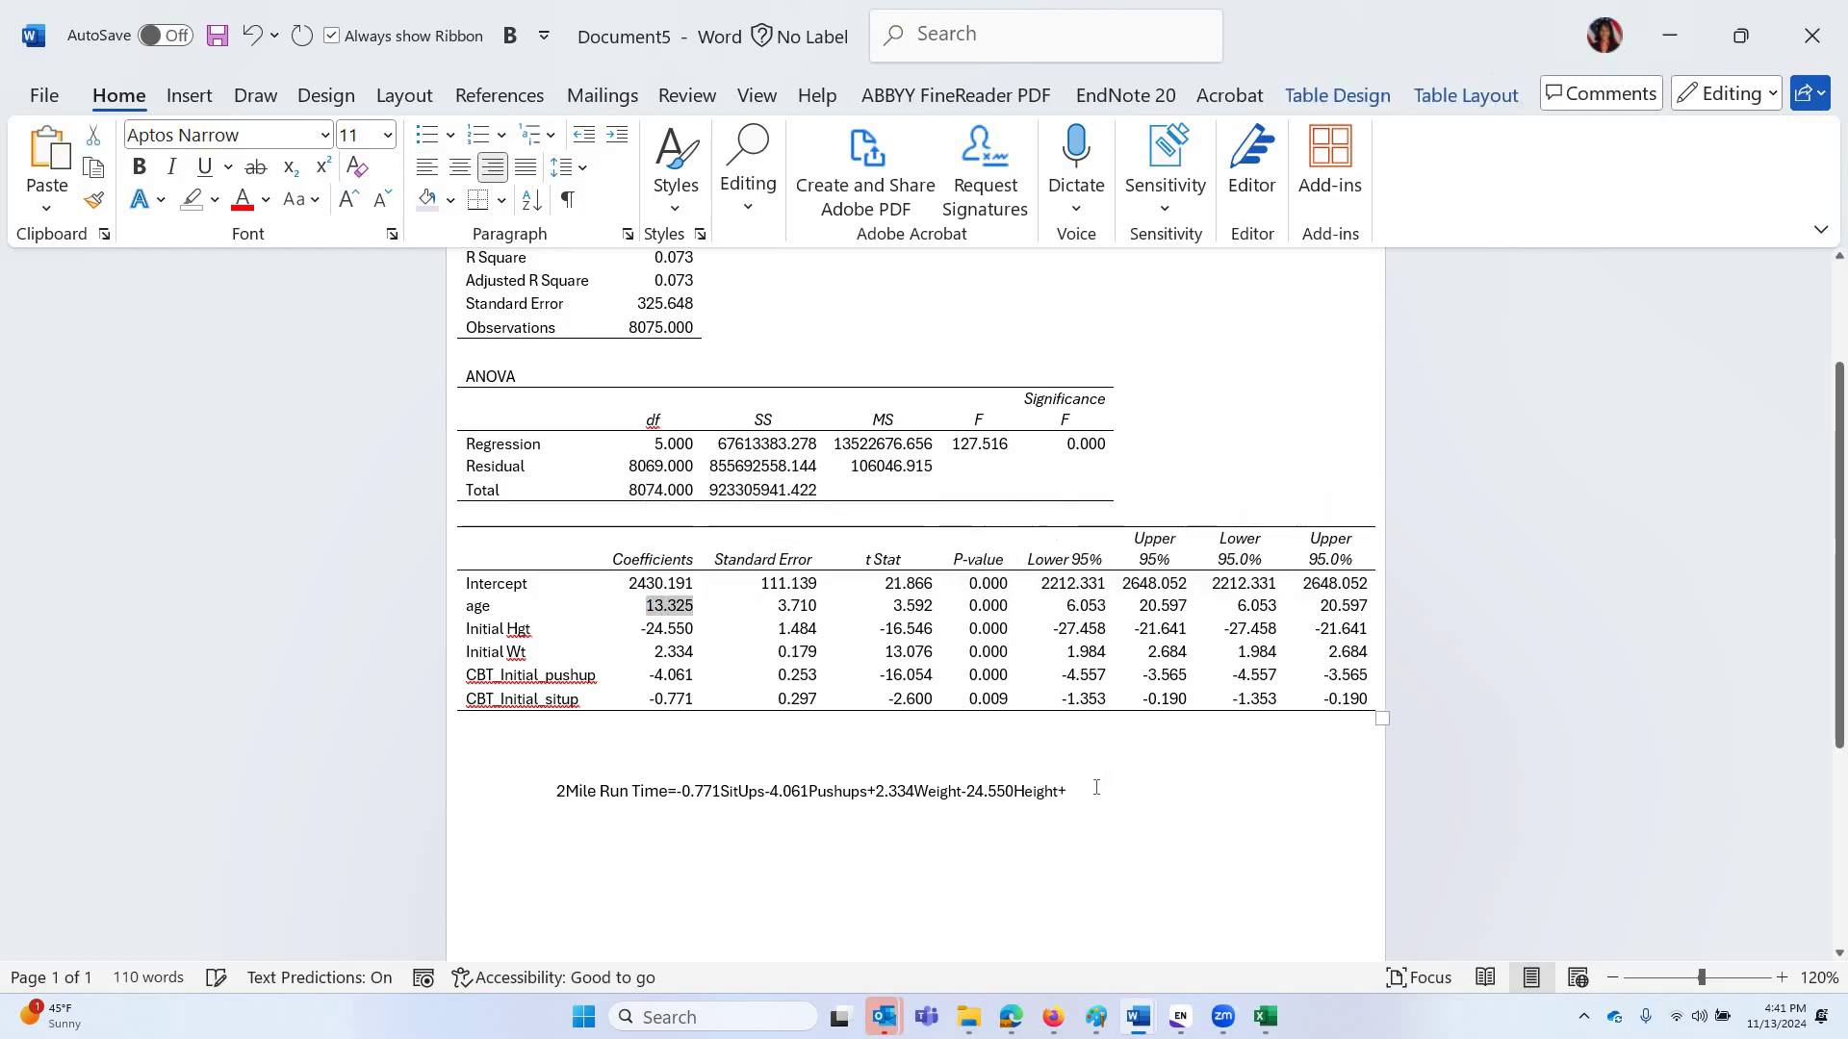
click(1097, 787)
key(ctrl+v)
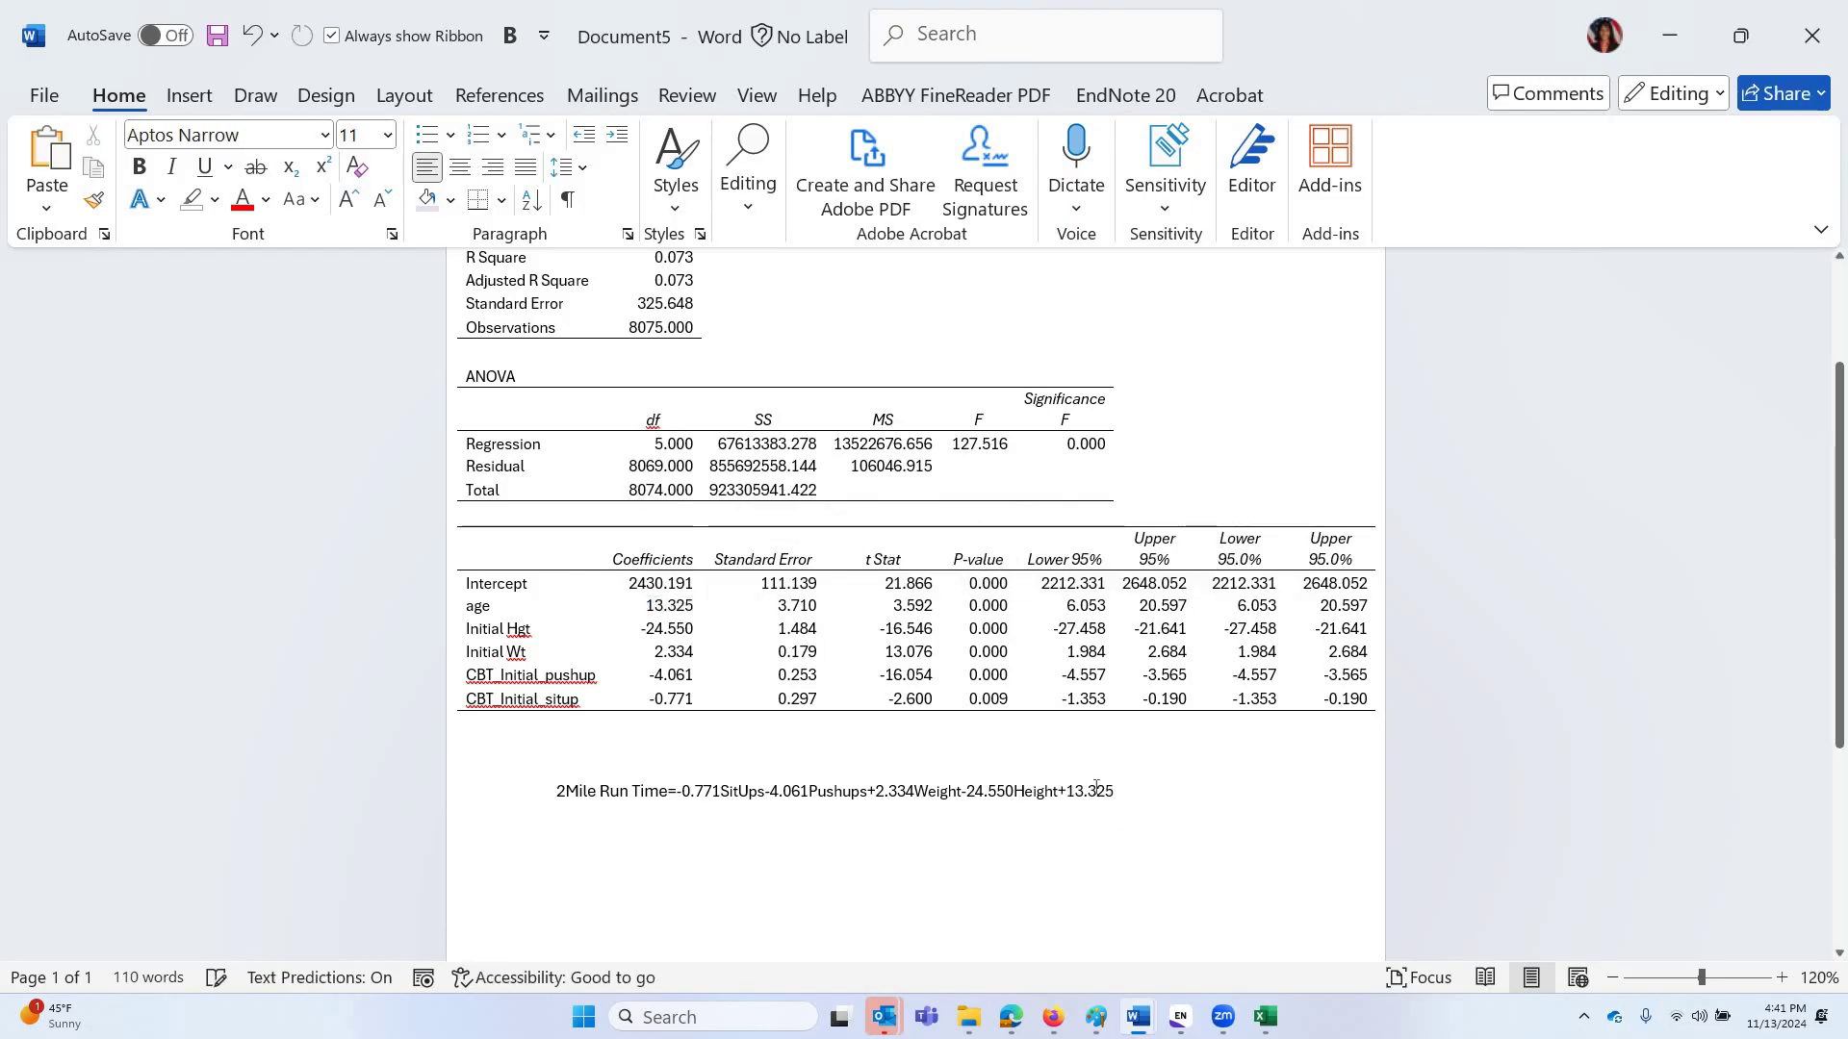
text(Age)
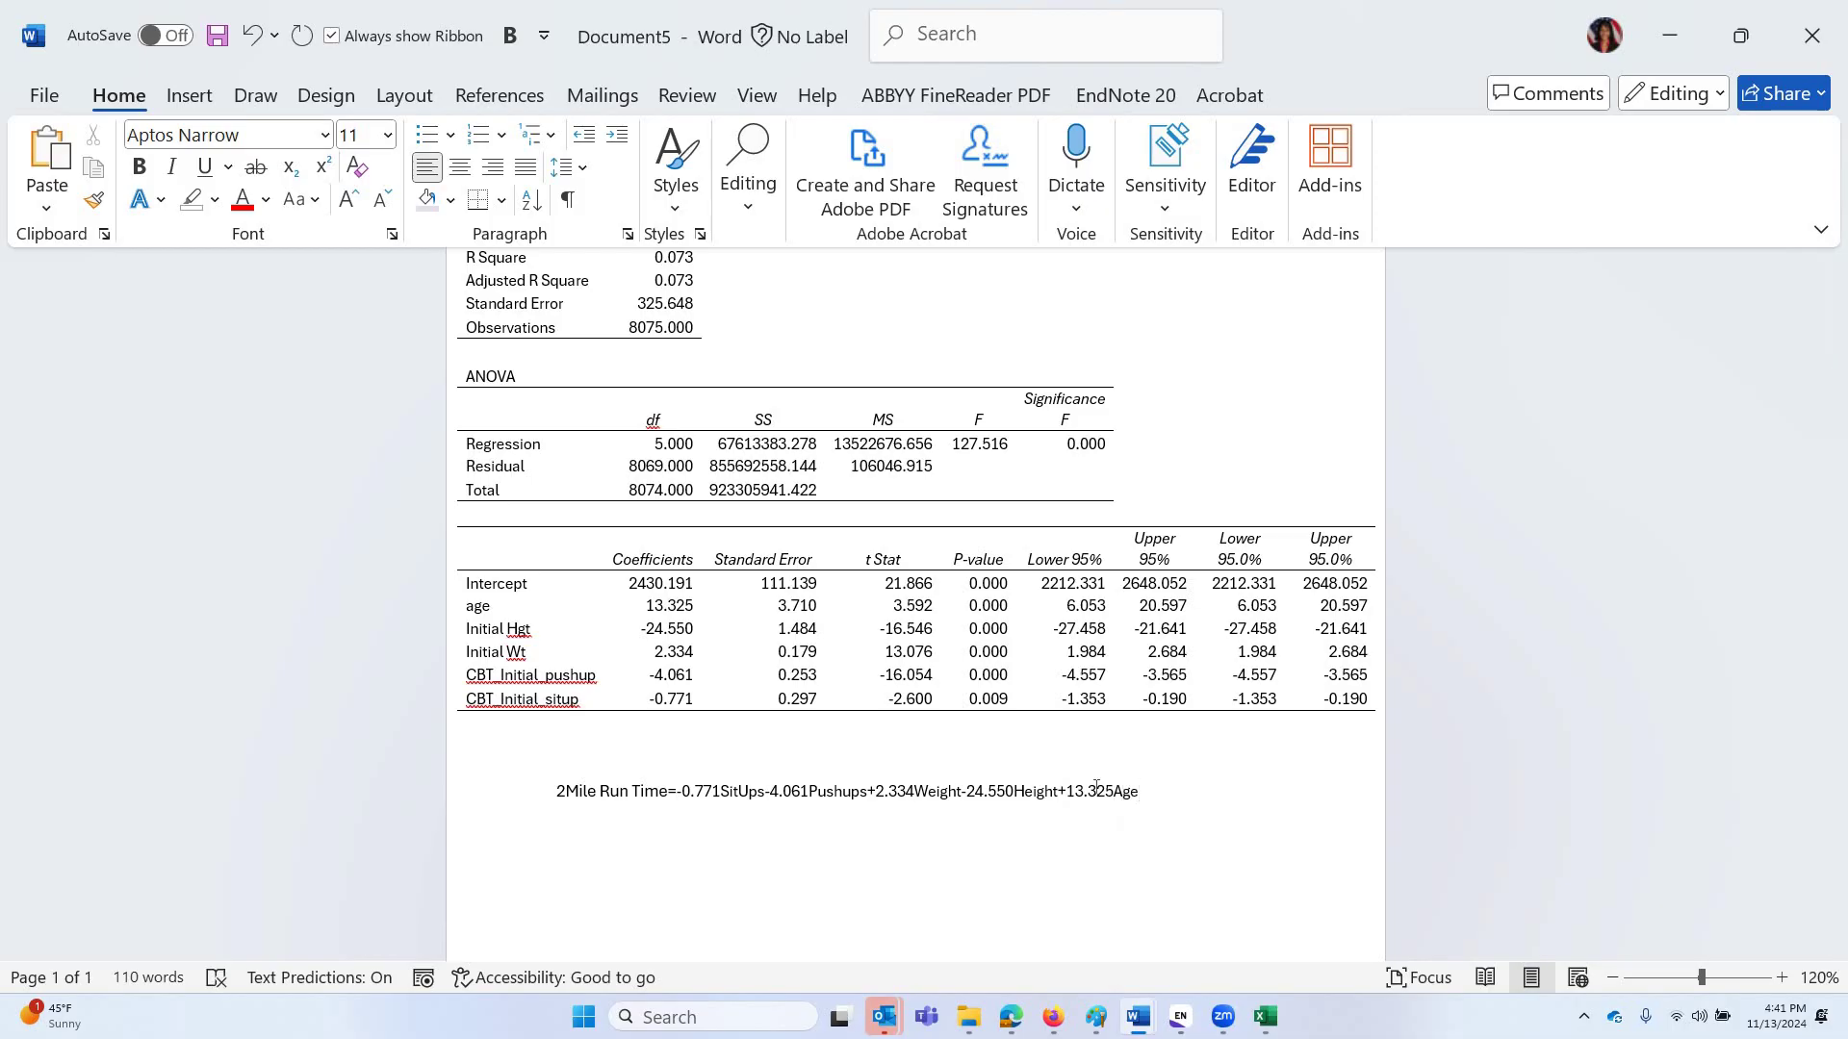
text(+2)
key(BackSpace)
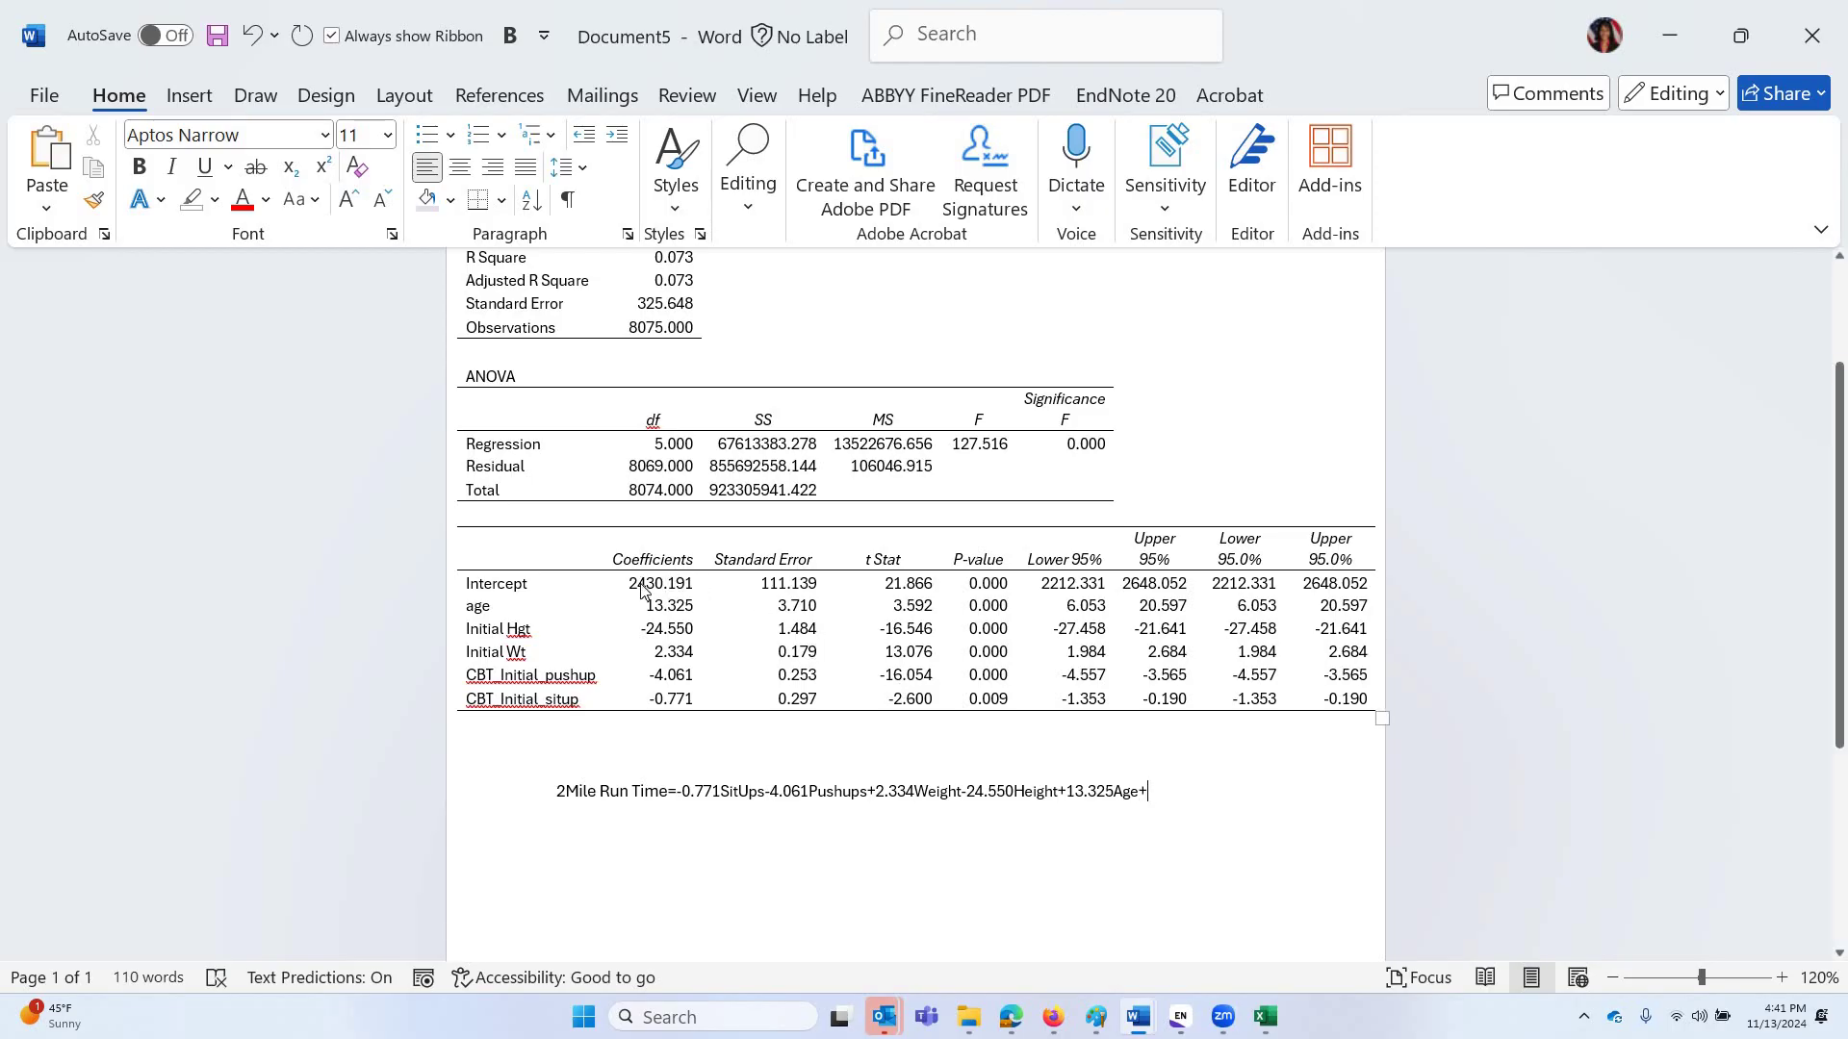
Copy the Intercept 2430.191 from the table and add it at the equation's end.
drag(693, 584, 629, 585)
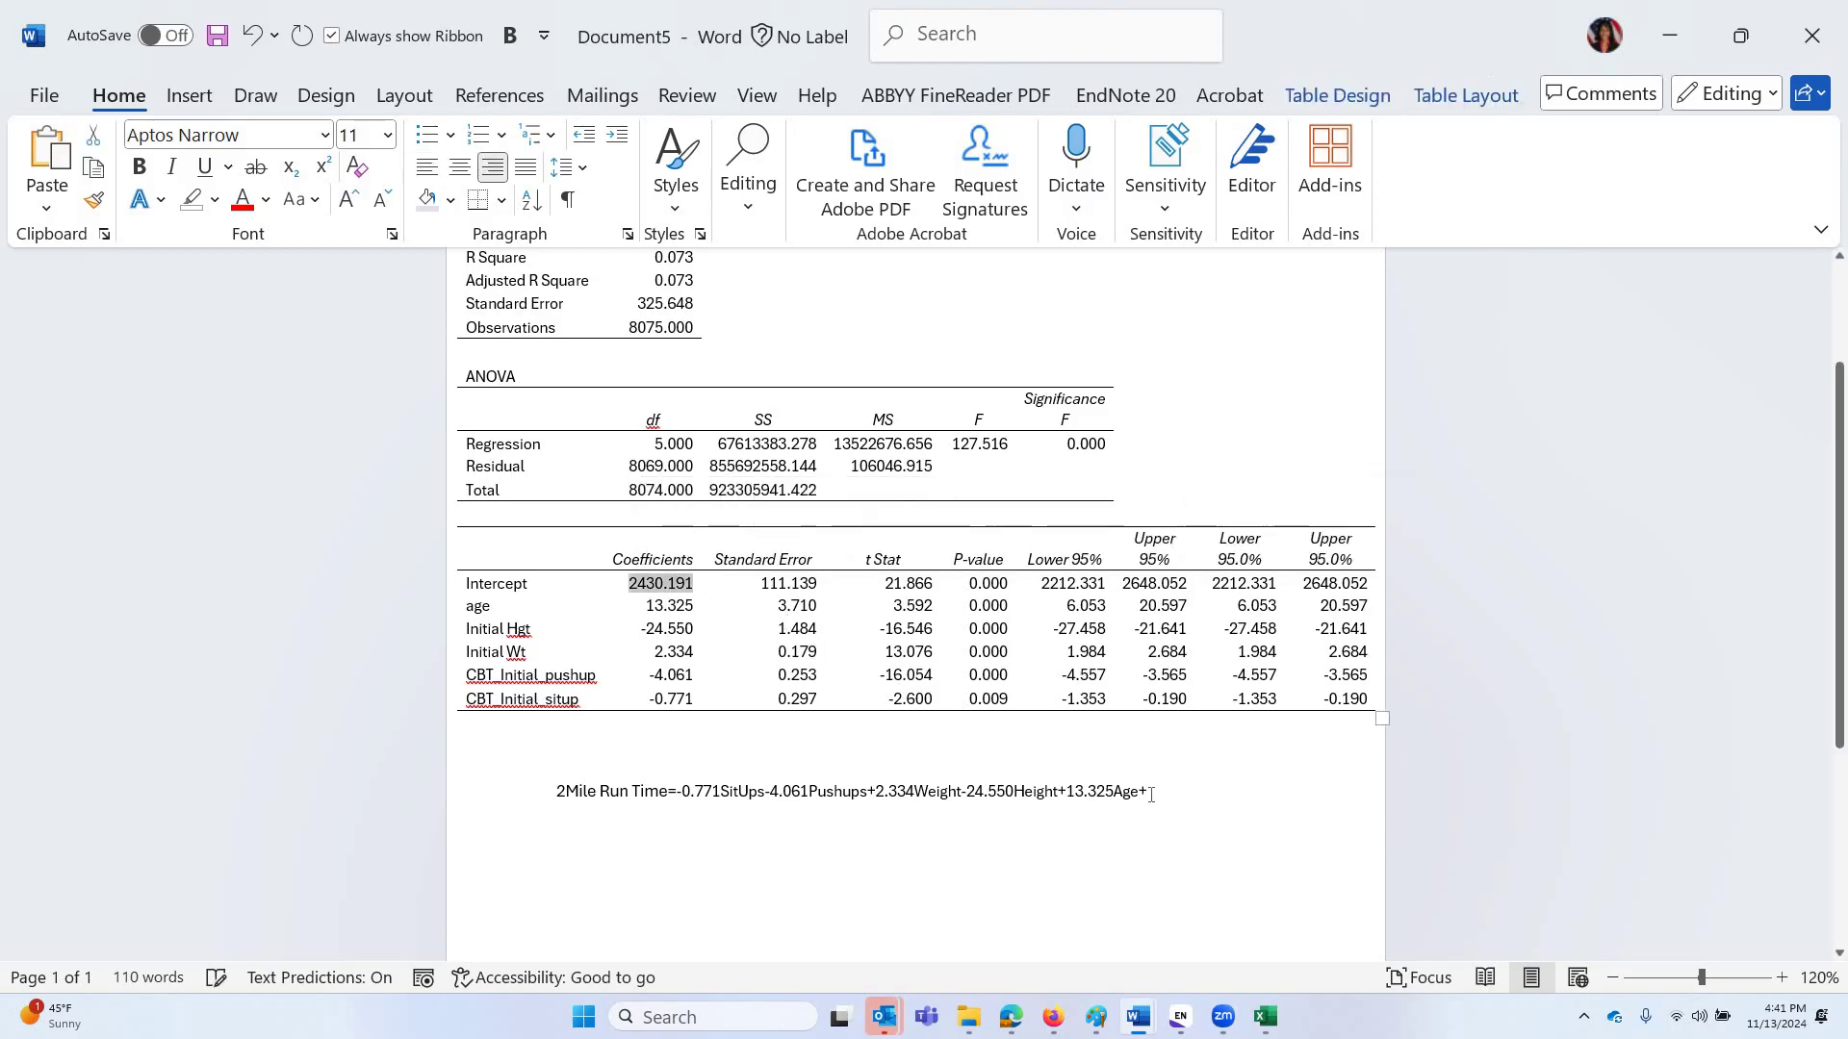
key(ctrl+c)
click(1151, 794)
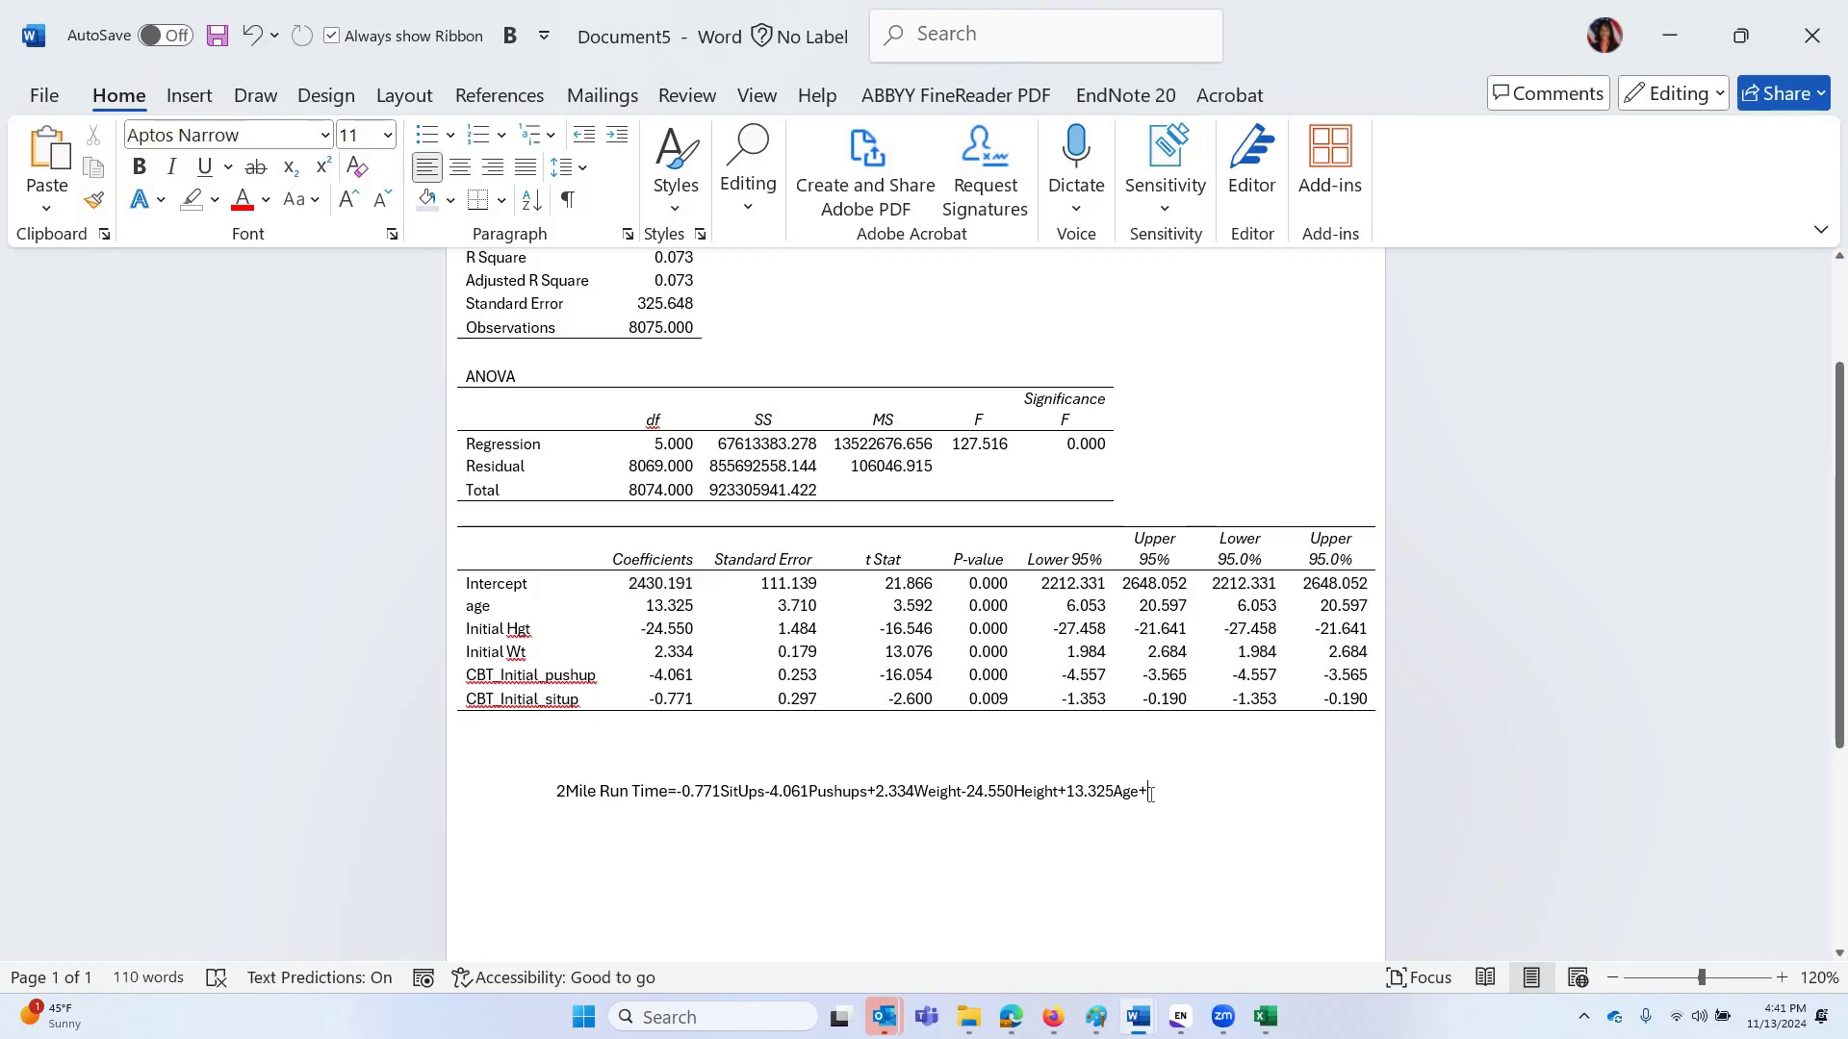
key(ctrl+v)
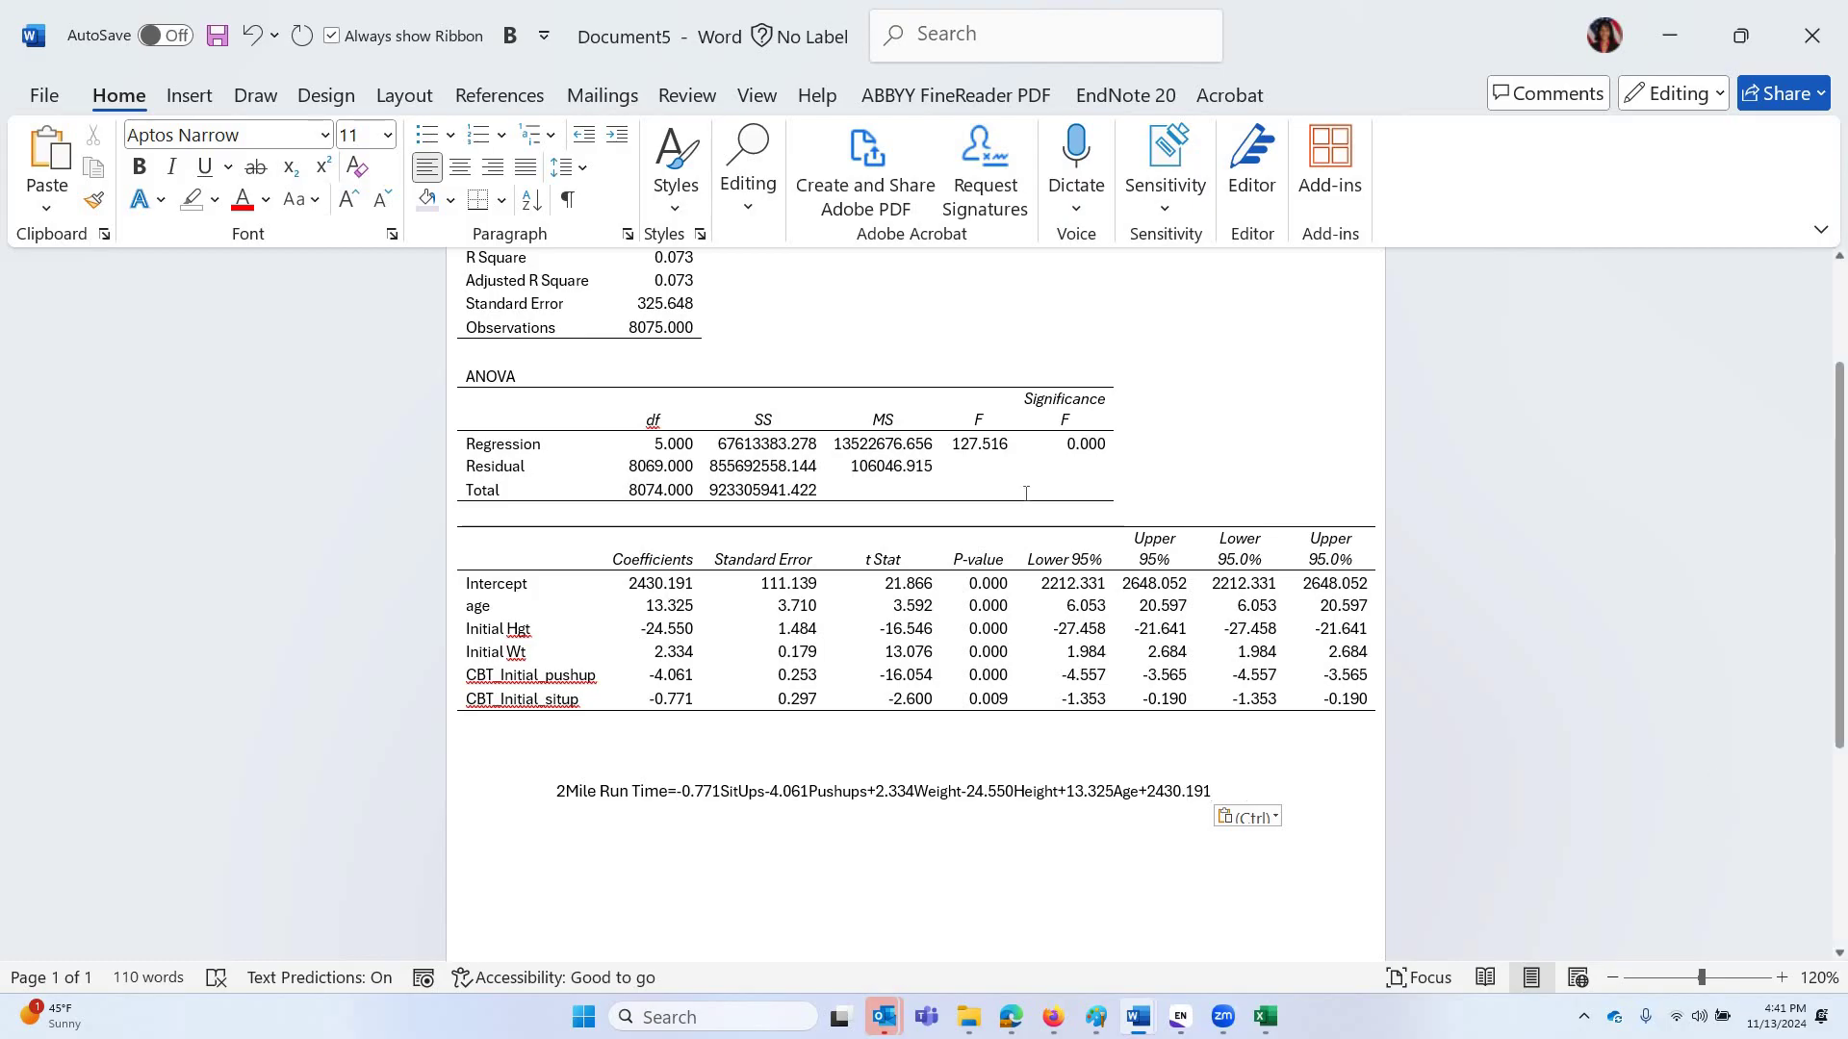
scroll(674, 433, up, 3)
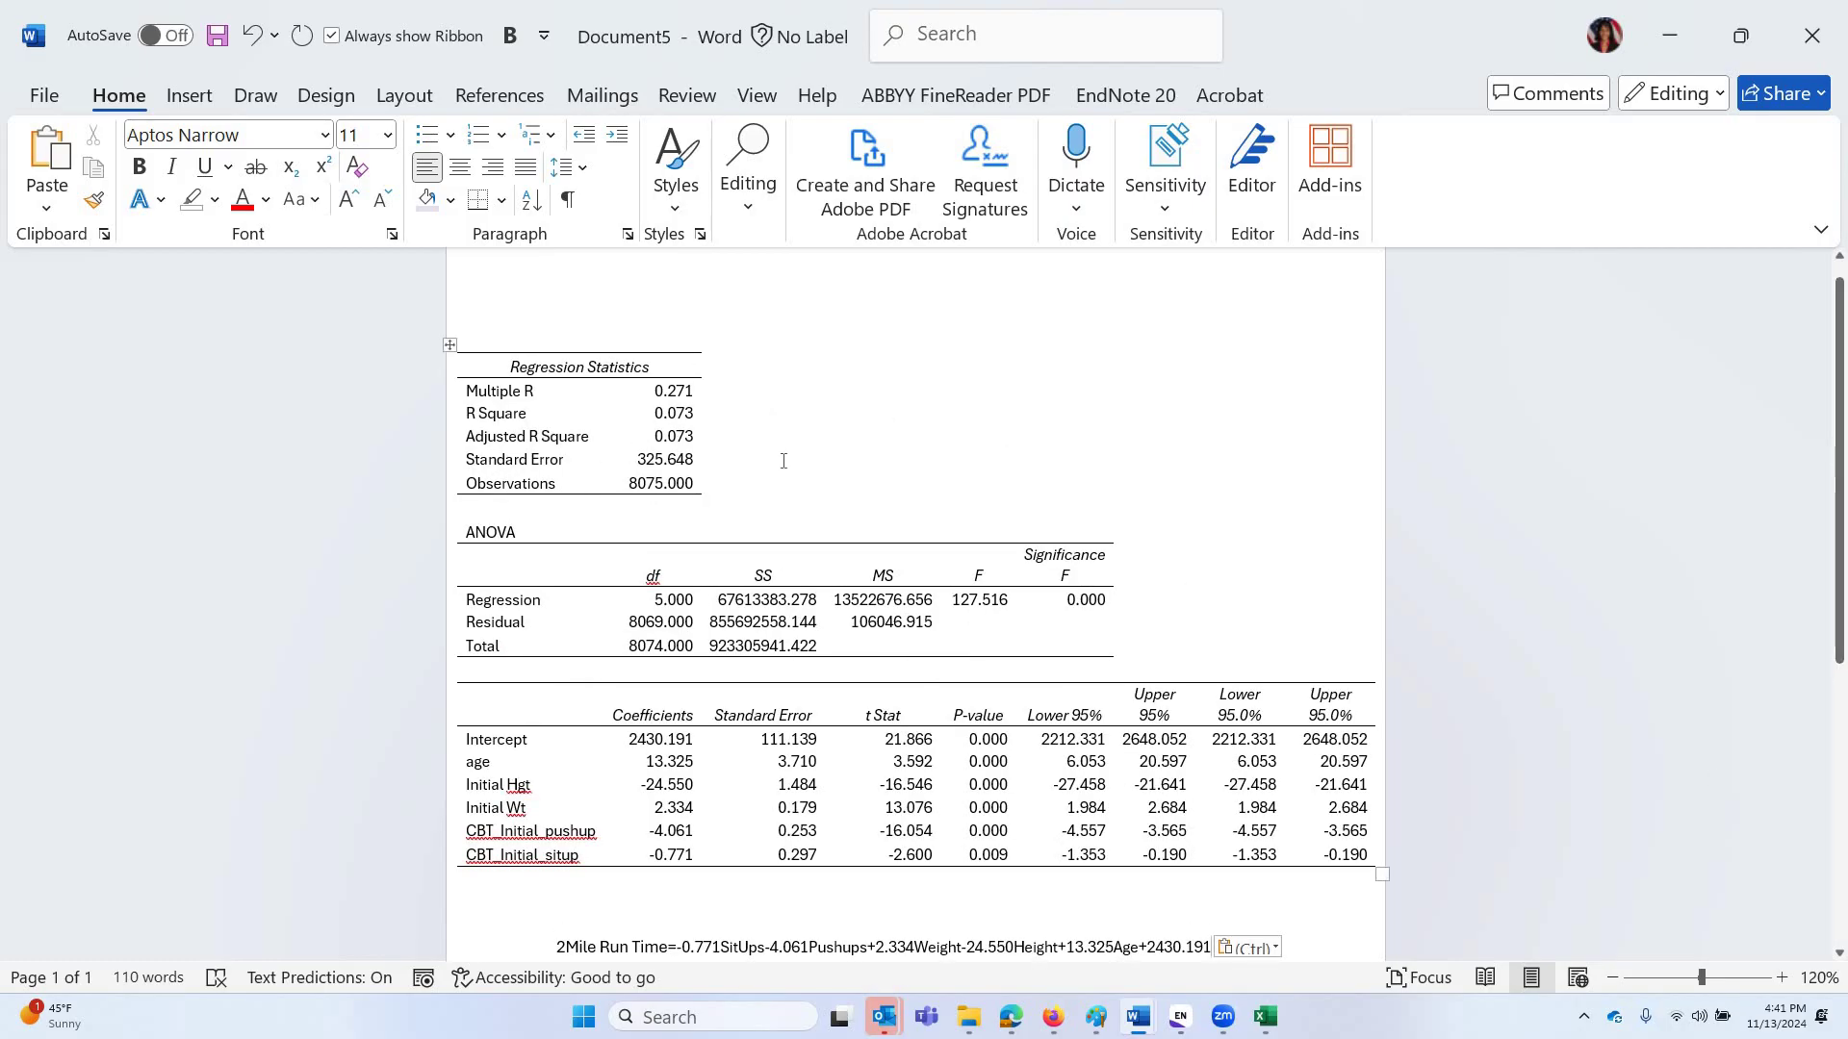